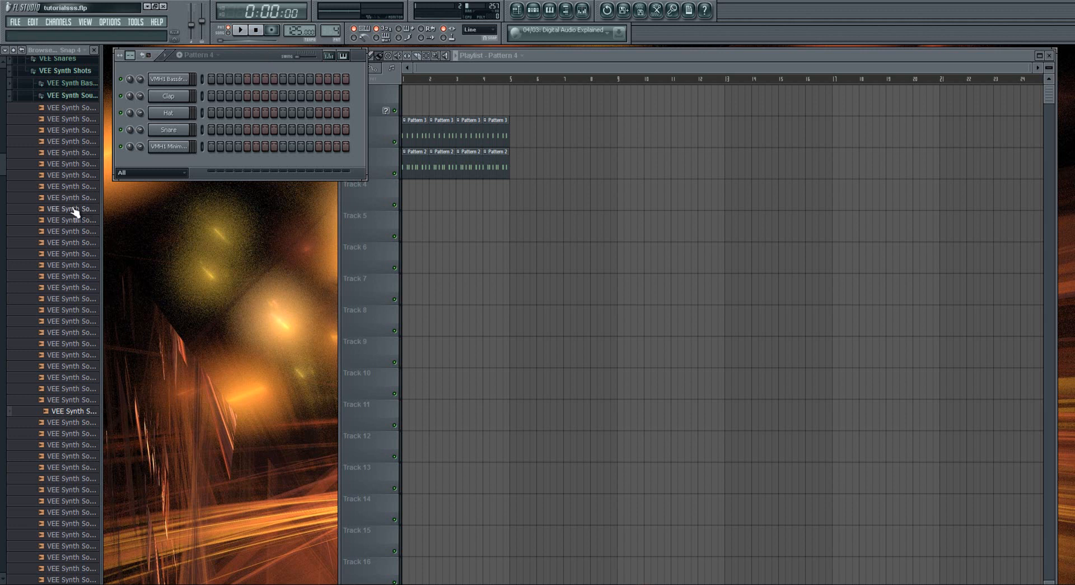
Step: Audition several samples in the VEE Synth Sounds folder, including VEE Synth Sound 018 and 027
click(72, 265)
click(73, 310)
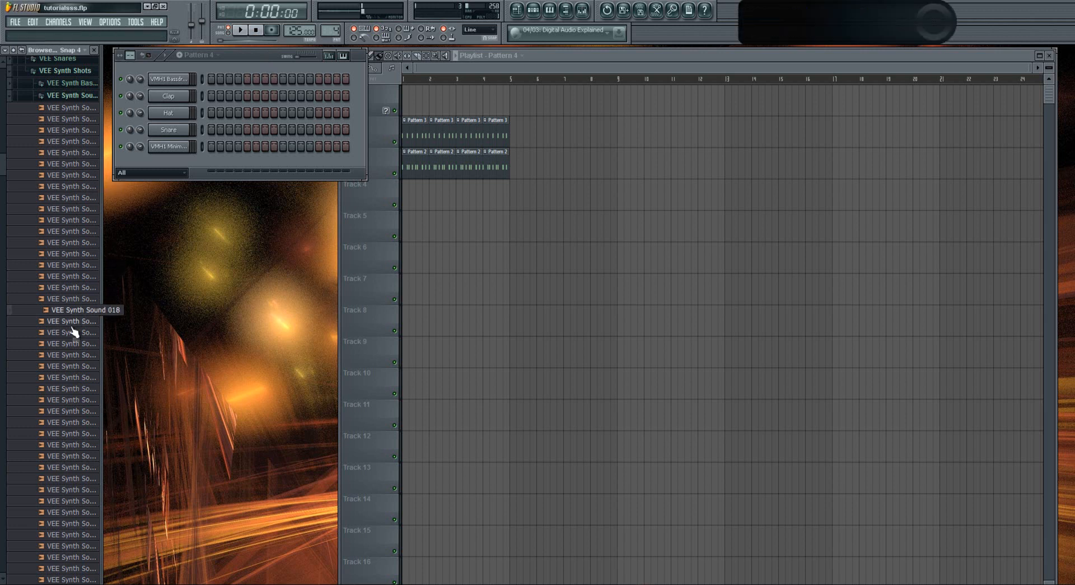
click(76, 411)
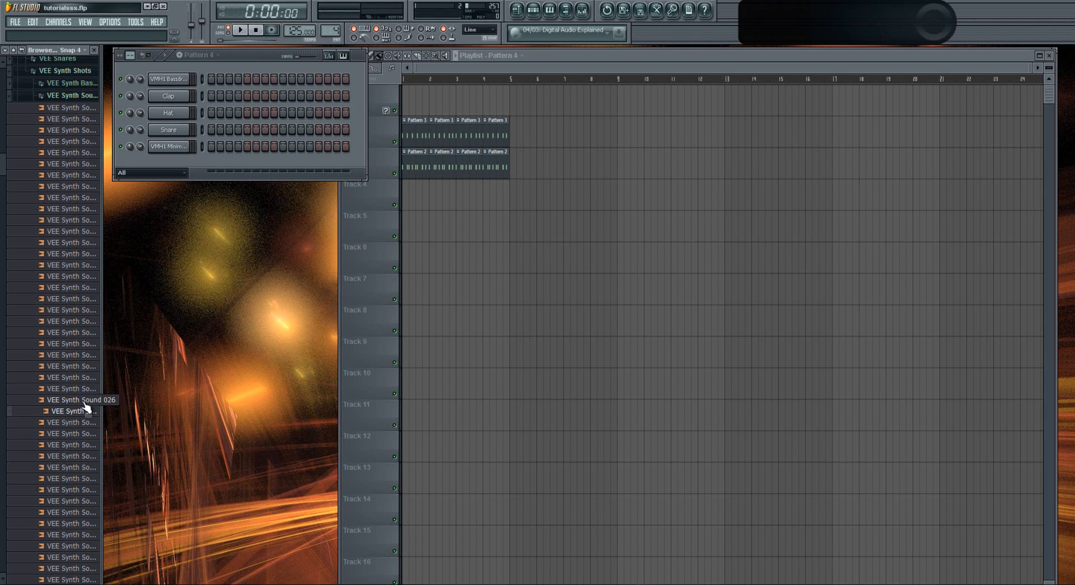
click(88, 414)
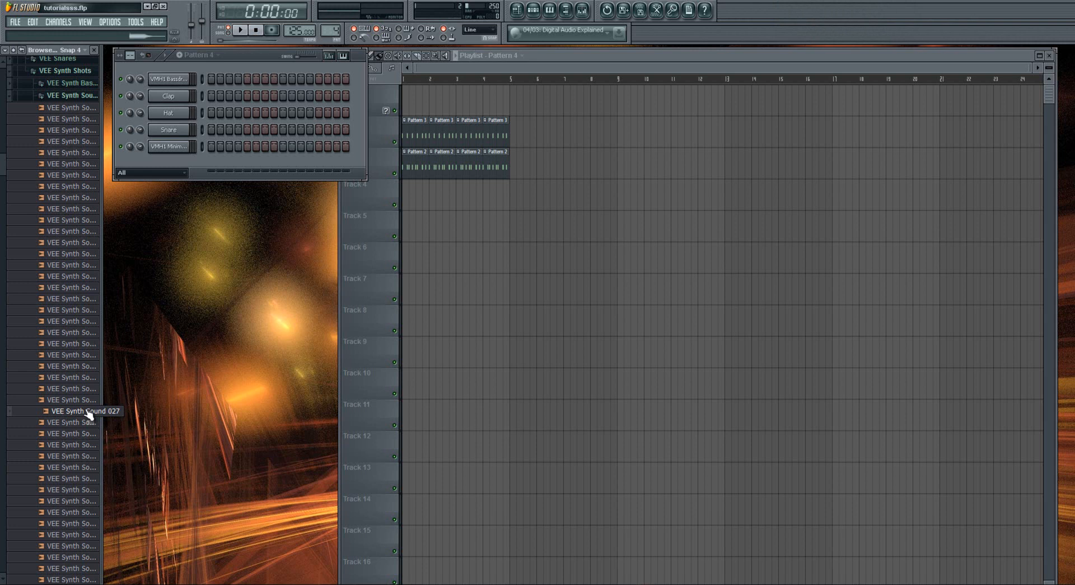
scroll(73, 236, up, 3)
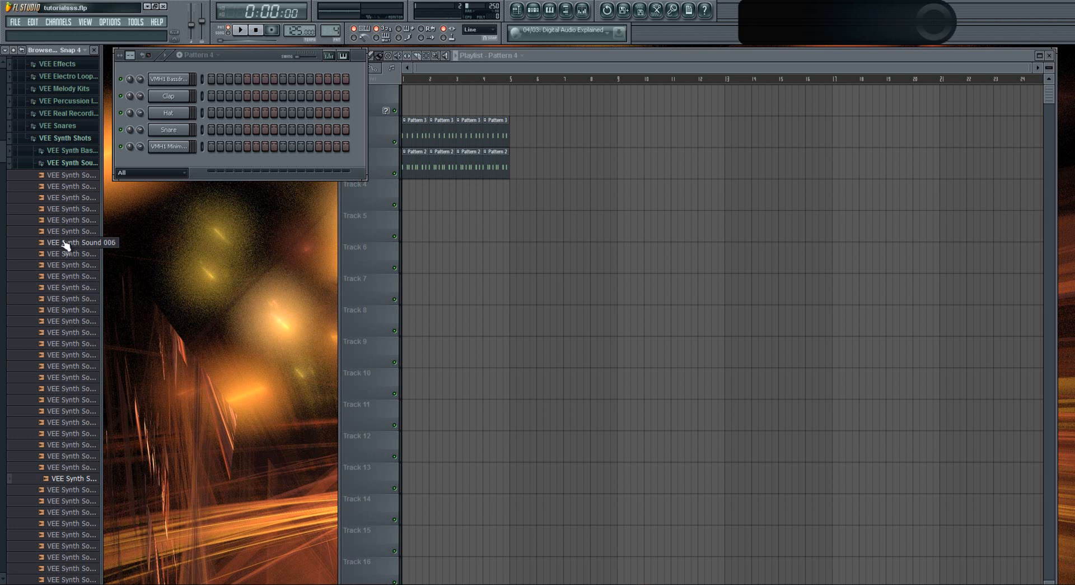
scroll(71, 247, down, 3)
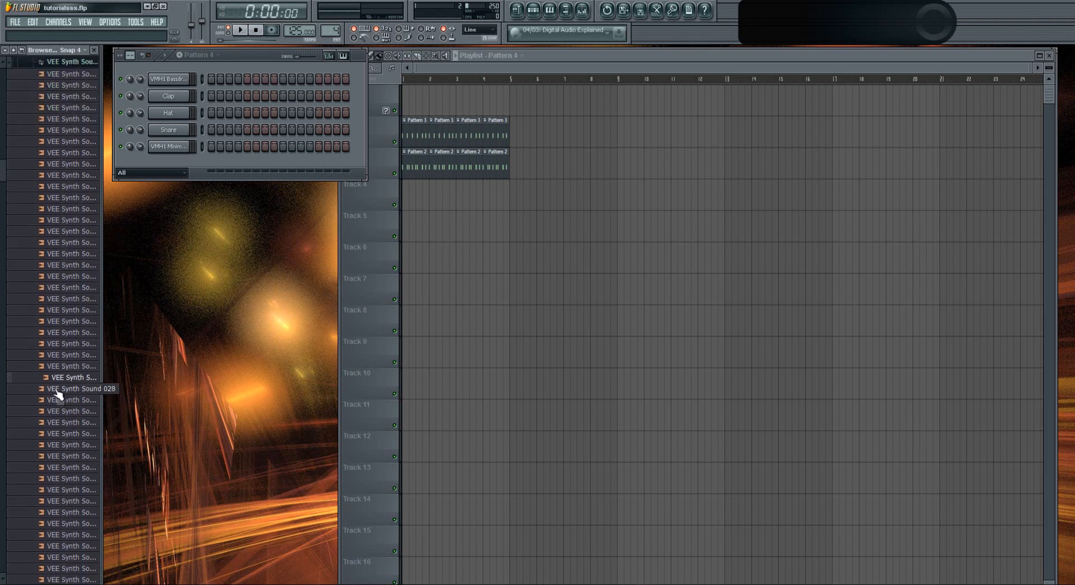
click(77, 378)
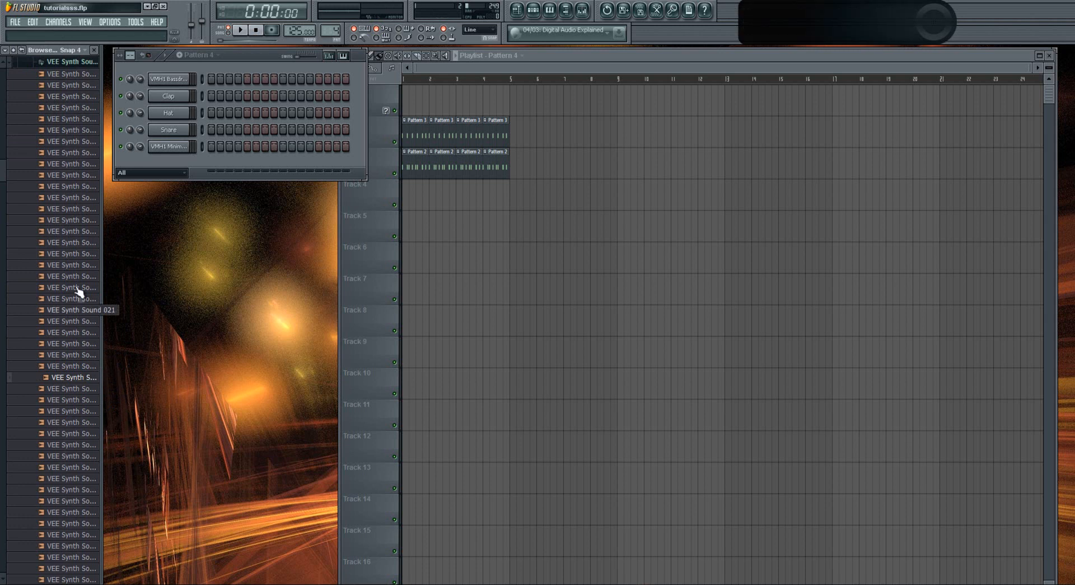
Step: Add VEE Synth Sound 027 as a new sampler channel and open its channel settings
scroll(65, 246, up, 3)
scroll(74, 272, down, 5)
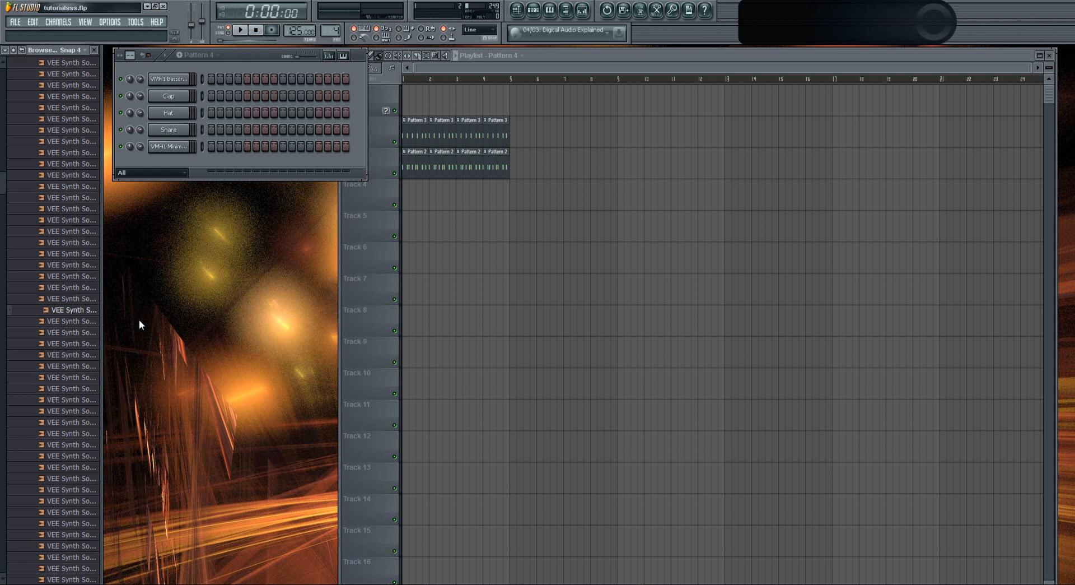
drag(84, 316, 163, 174)
click(167, 164)
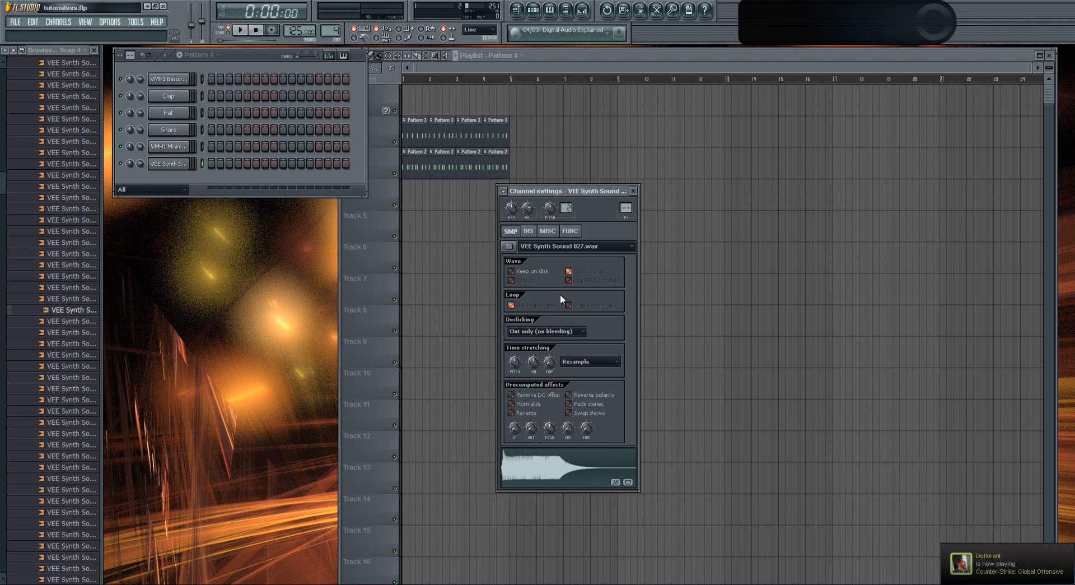
Step: Test the VEE Synth Sound 027 channel with a one-bar C5 note in its piano roll and delete the note
right_click(171, 163)
click(213, 163)
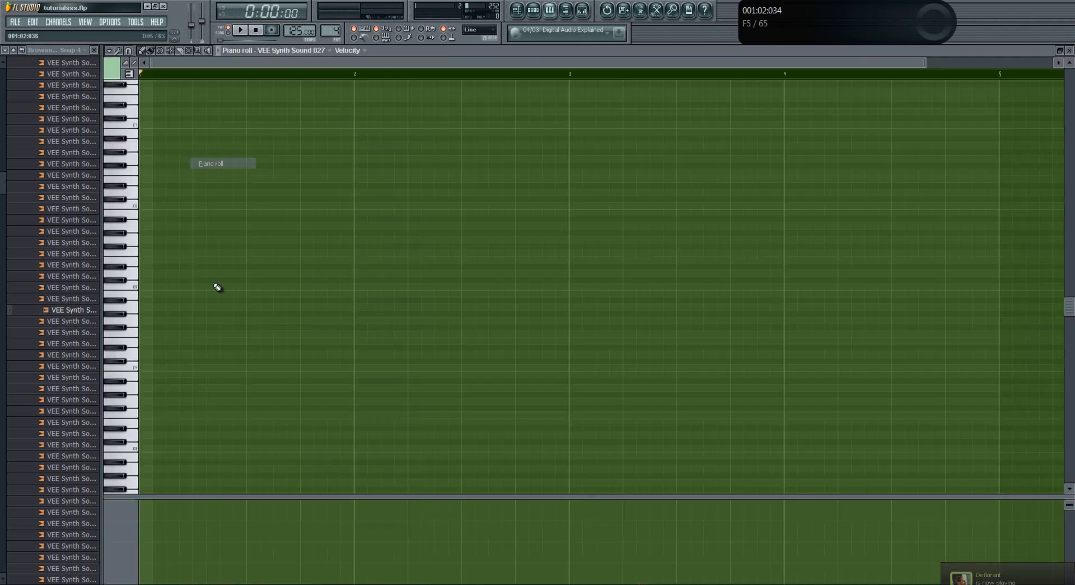
click(167, 287)
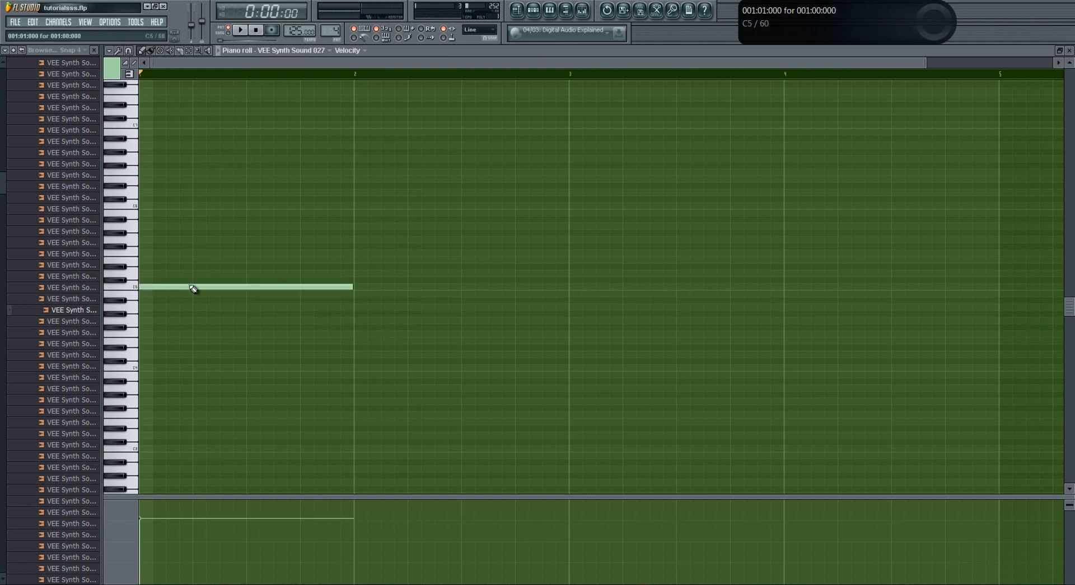
mouse_move(144, 75)
mouse_down()
mouse_move(366, 76)
mouse_move(78, 84)
mouse_move(408, 77)
mouse_move(109, 101)
mouse_move(243, 105)
mouse_move(485, 79)
mouse_move(396, 87)
mouse_up()
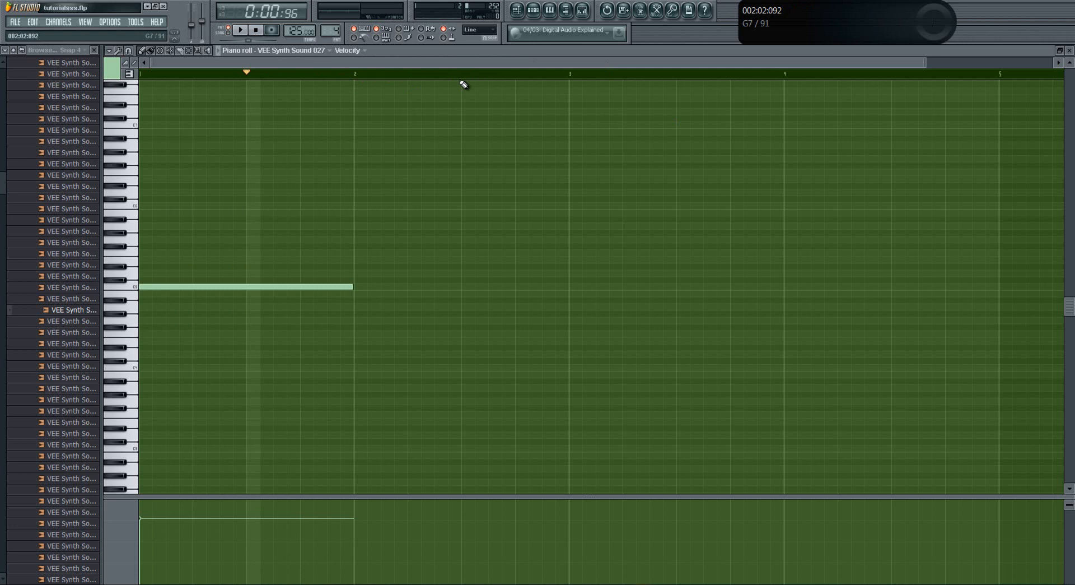
click(255, 30)
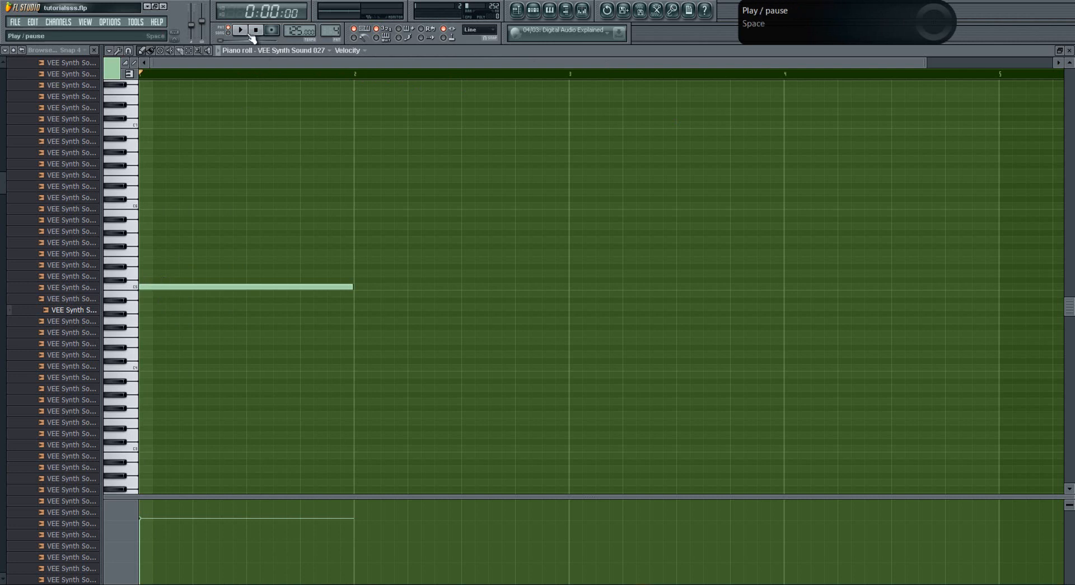
right_click(288, 286)
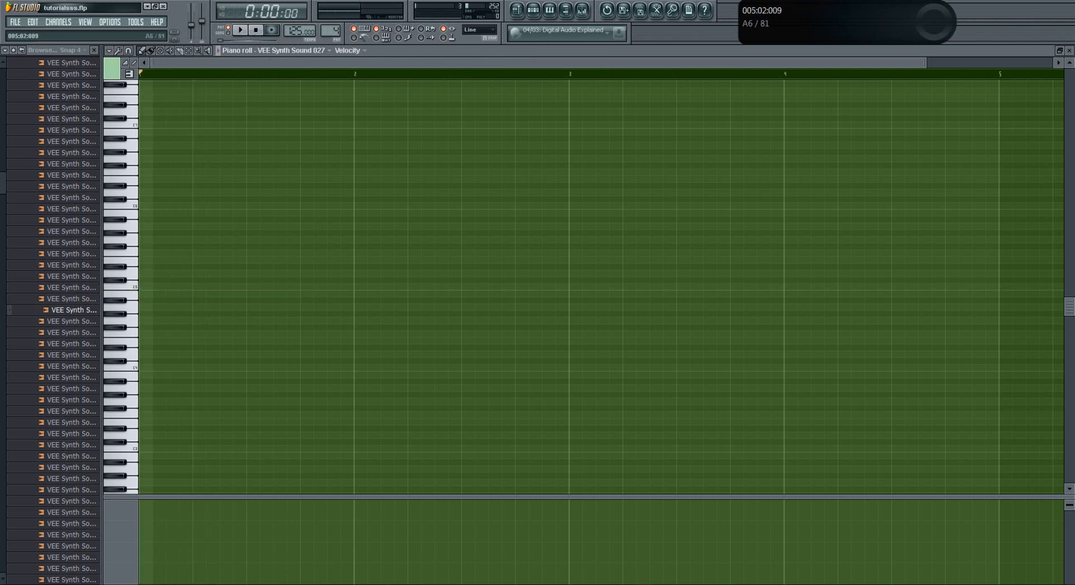
click(1070, 49)
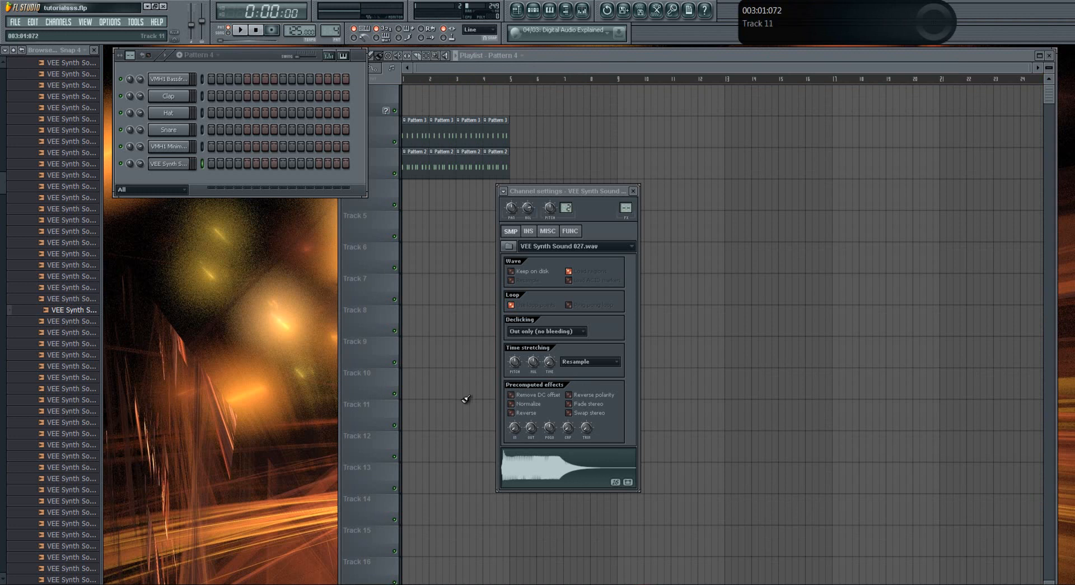
Step: Load the VEE Synth Sound 027 waveform into Edison and detect its pitch regions
click(640, 10)
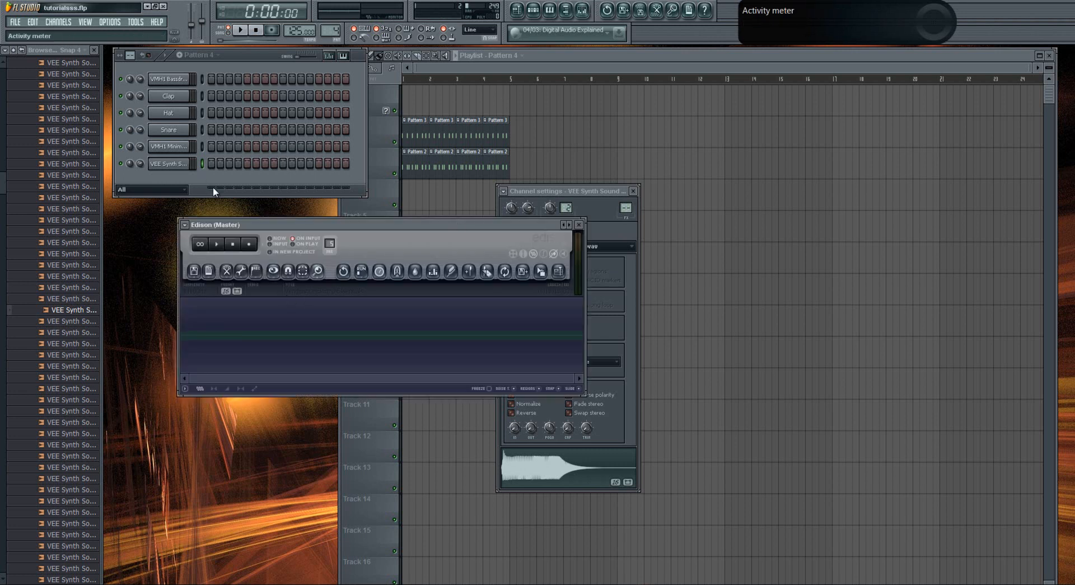
drag(570, 469, 299, 350)
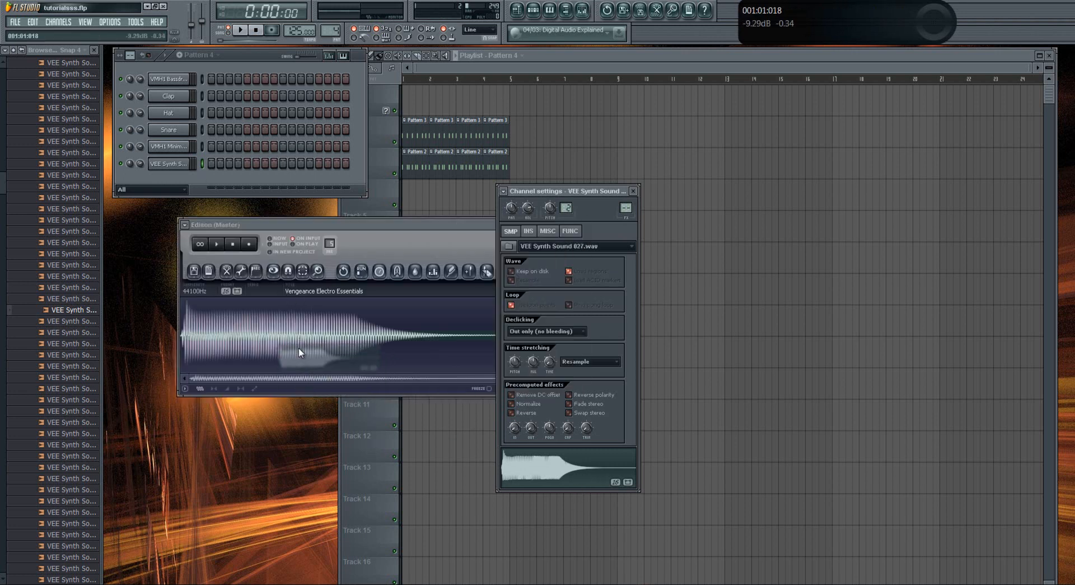
click(382, 224)
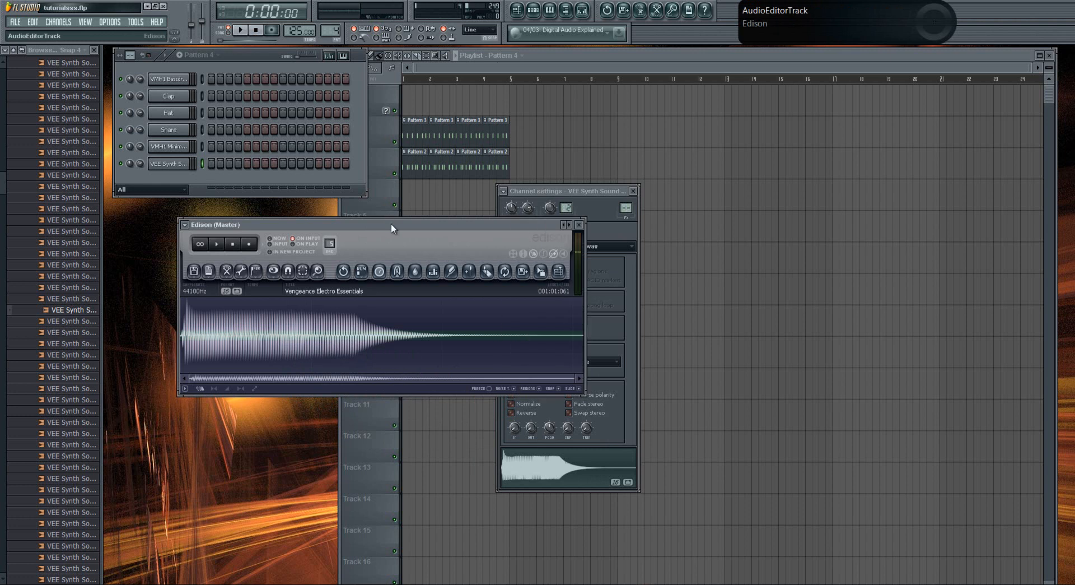
click(258, 273)
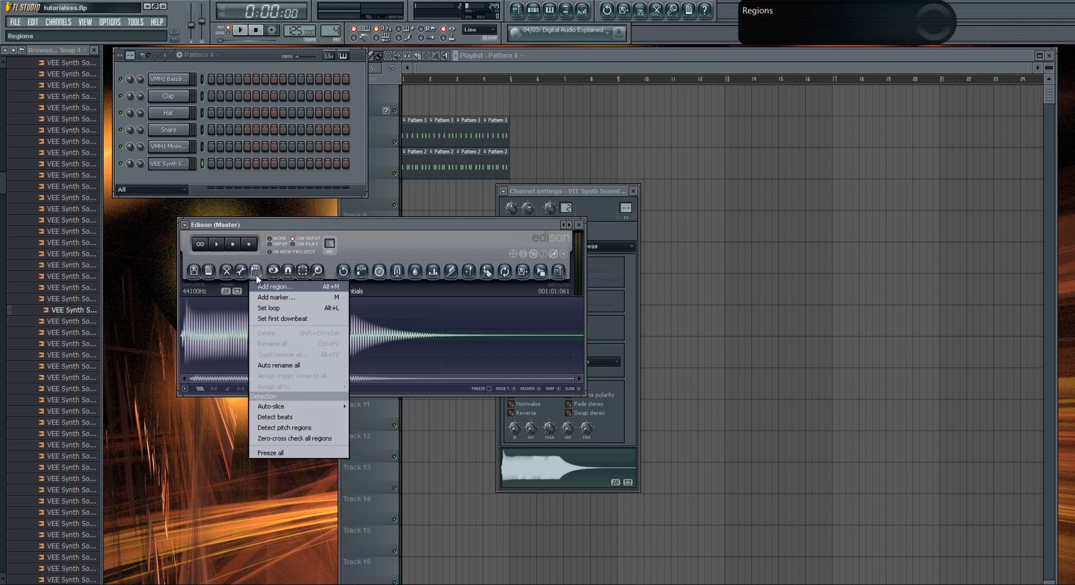
click(284, 427)
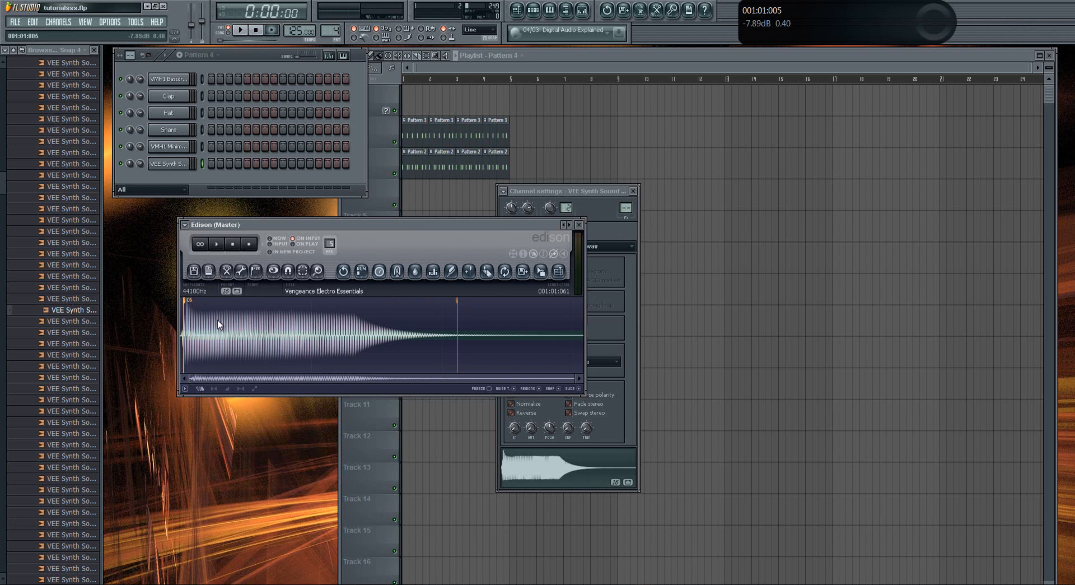
click(578, 225)
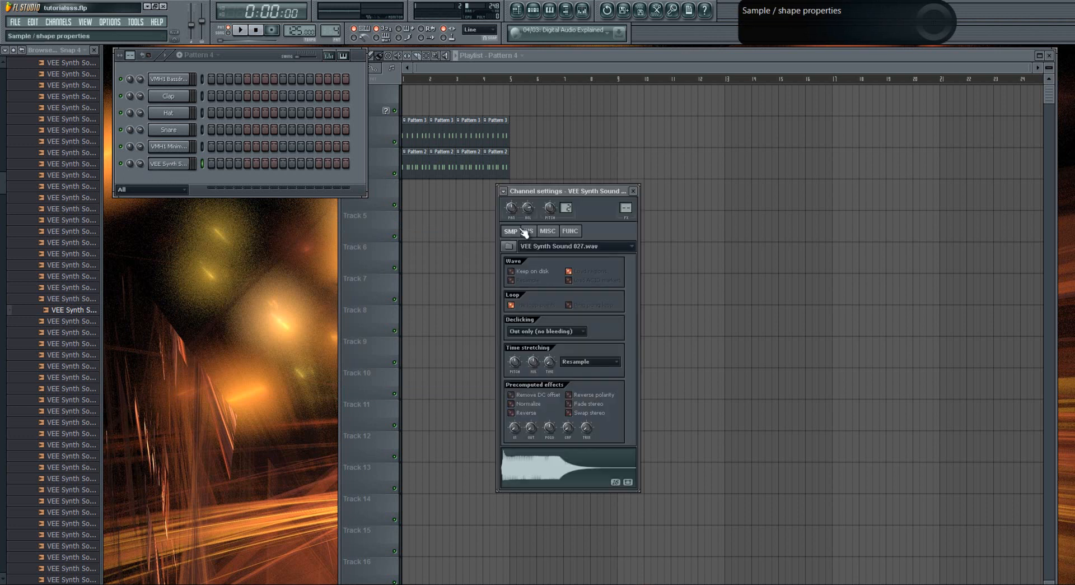
Step: Set the VEE Synth Sound 027 channel's root note to C6 in its miscellaneous settings
click(549, 231)
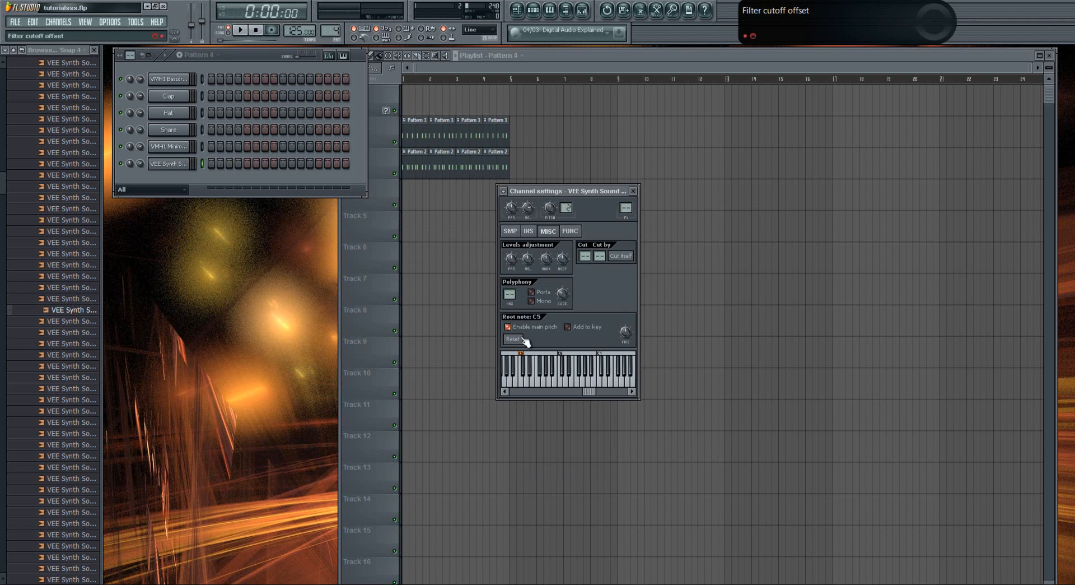
click(579, 388)
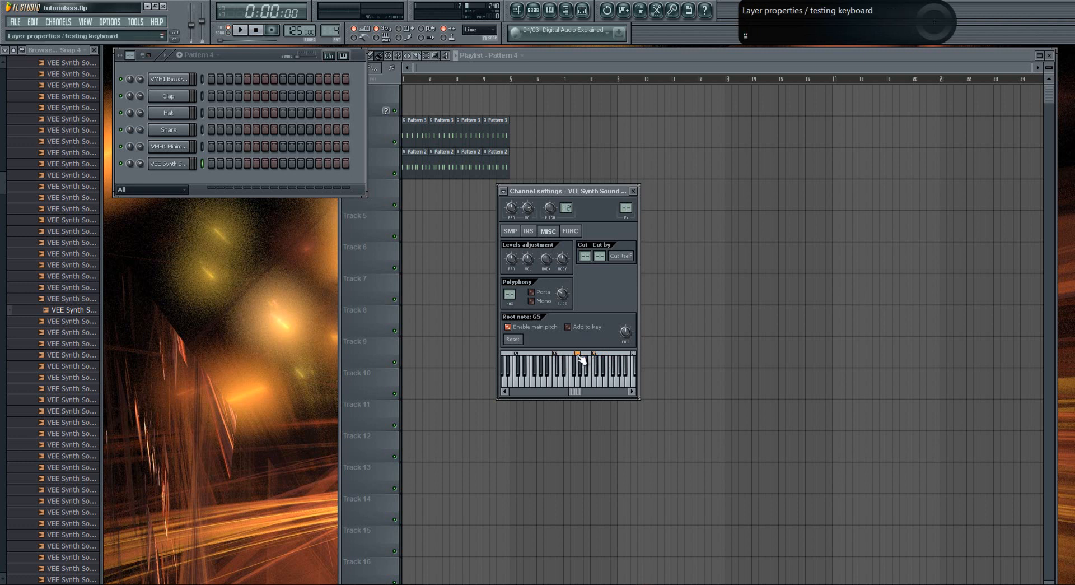
click(633, 191)
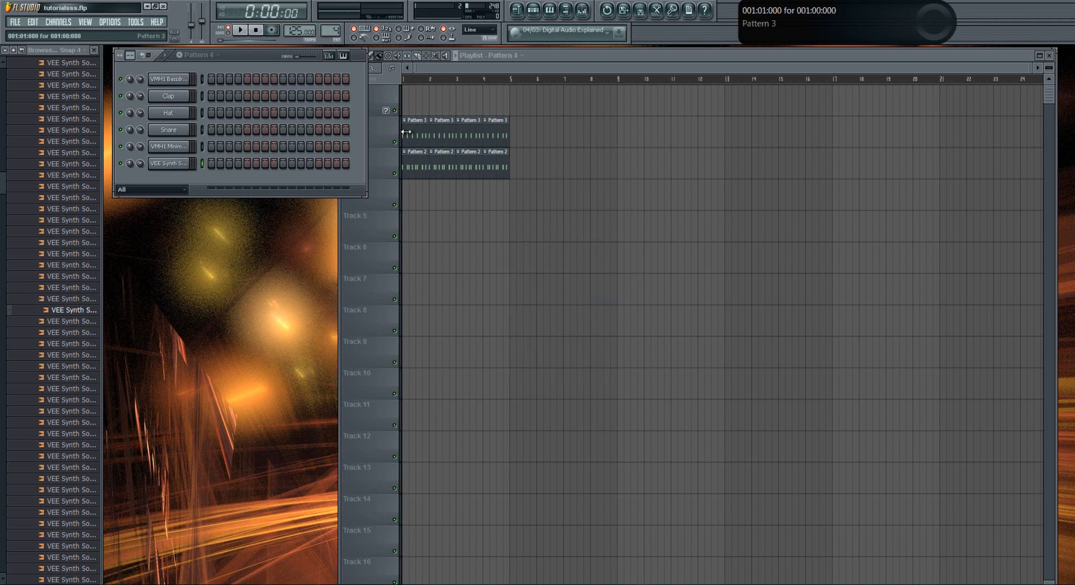
click(167, 164)
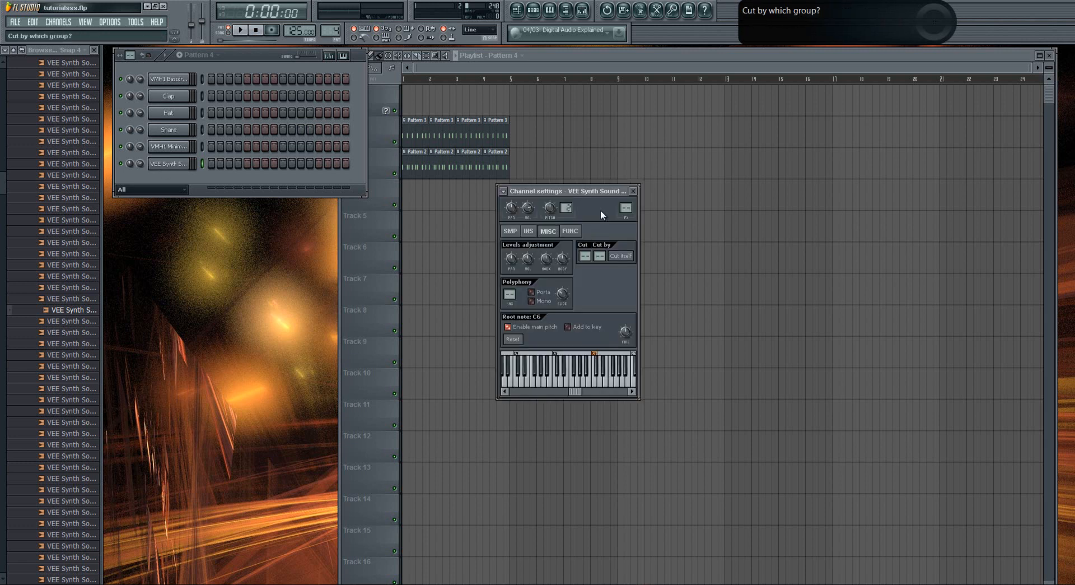
click(632, 191)
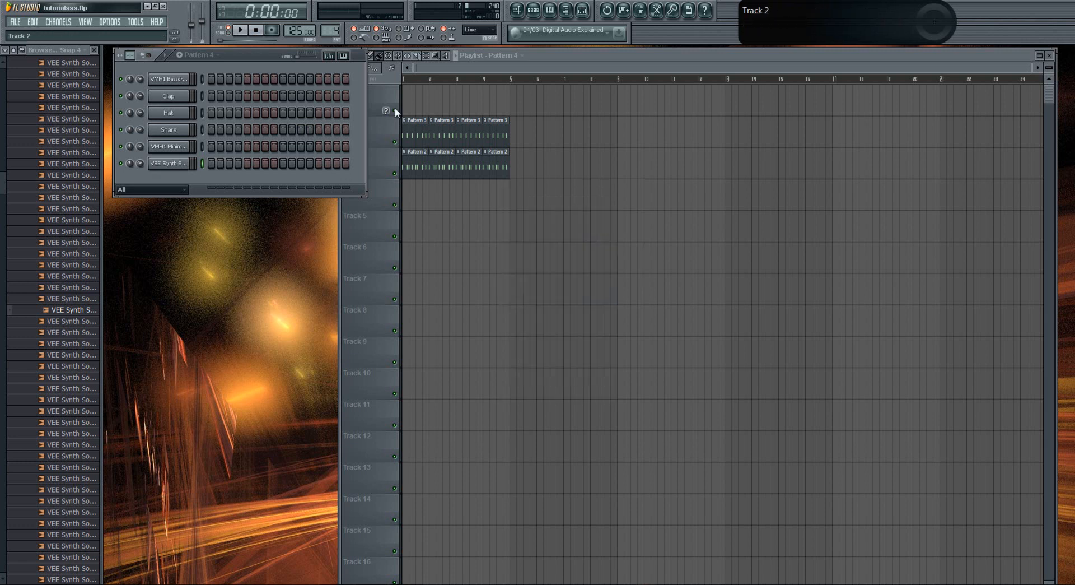
Step: Reopen Edison, play the sample and select its sustained section from about 001:01:003 to 001:01:025
click(659, 11)
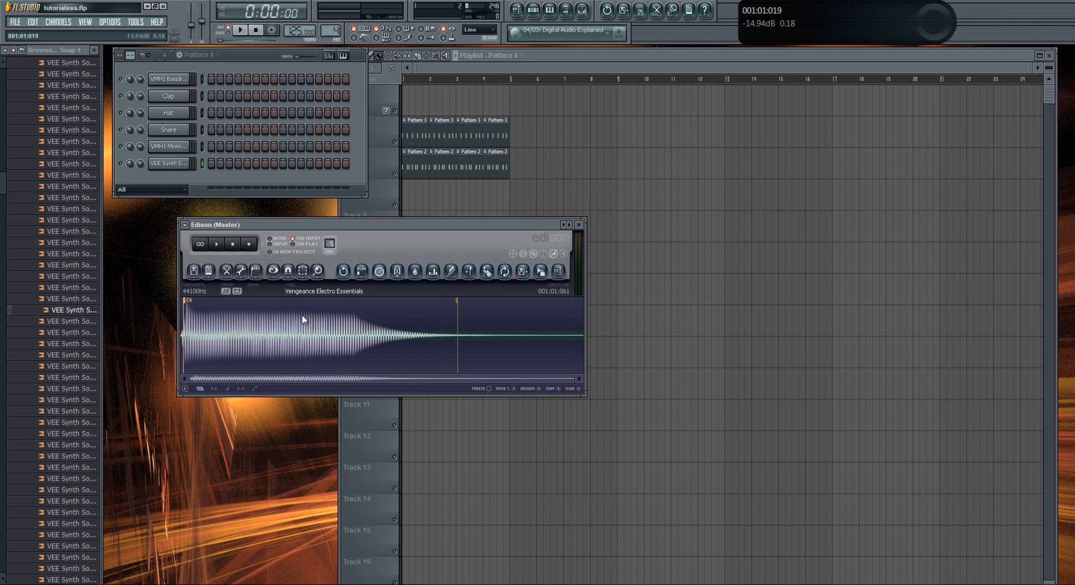
click(216, 243)
drag(202, 324, 245, 324)
drag(343, 325, 347, 326)
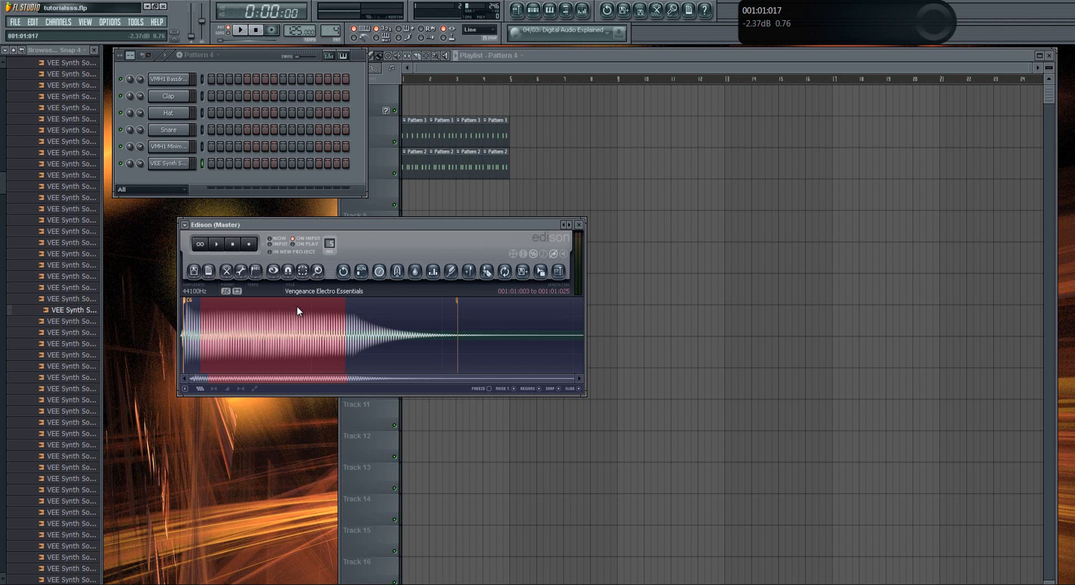
Step: Start the loop tuner on the selected section and adjust the crossfade length and snap
key(ctrl+l)
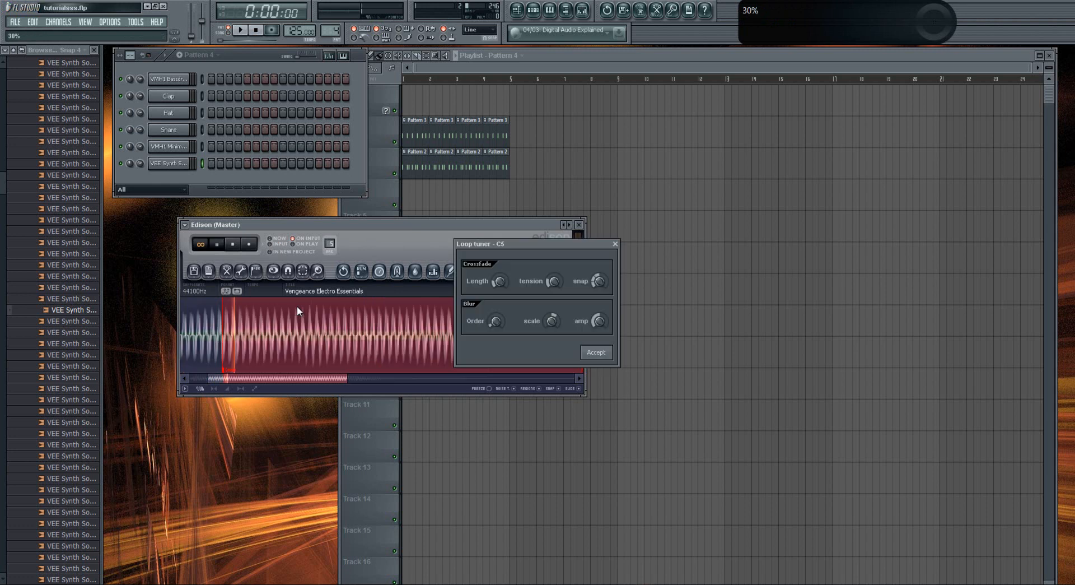
drag(493, 244, 344, 285)
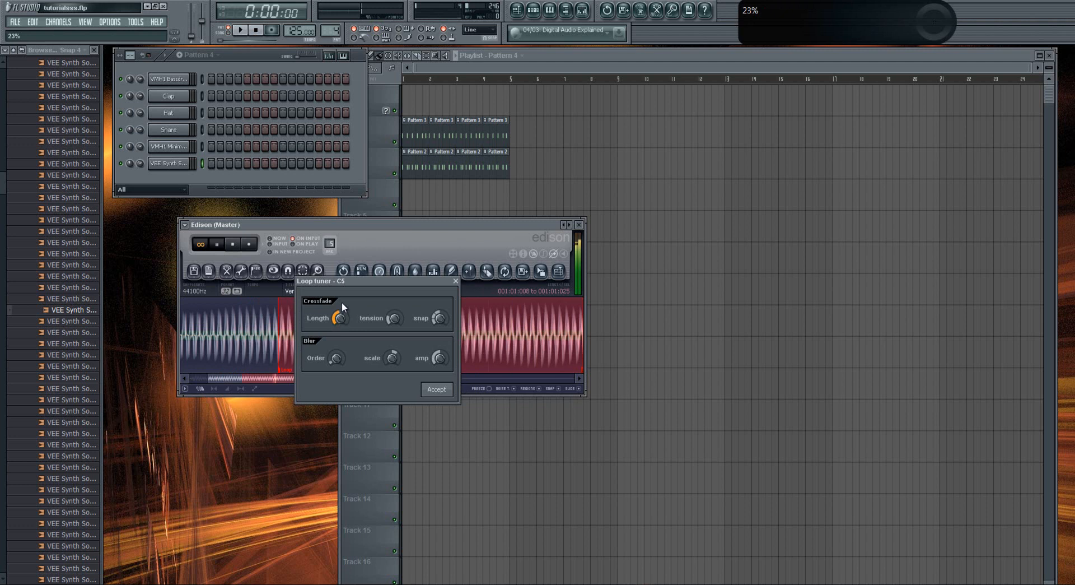
drag(343, 286, 570, 398)
drag(553, 331, 582, 331)
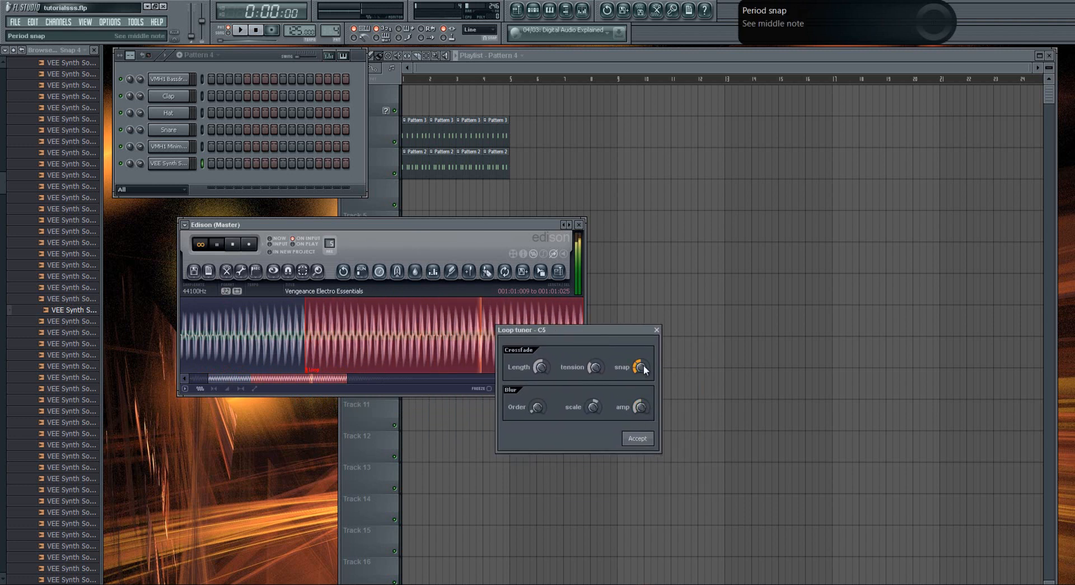
drag(627, 331, 563, 340)
drag(642, 364, 646, 404)
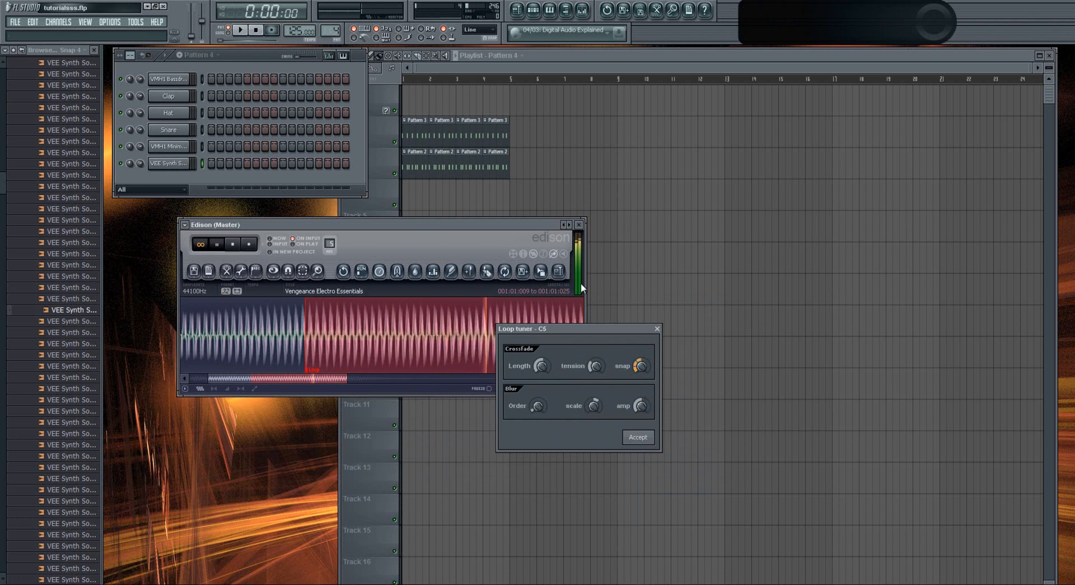
drag(630, 333, 574, 247)
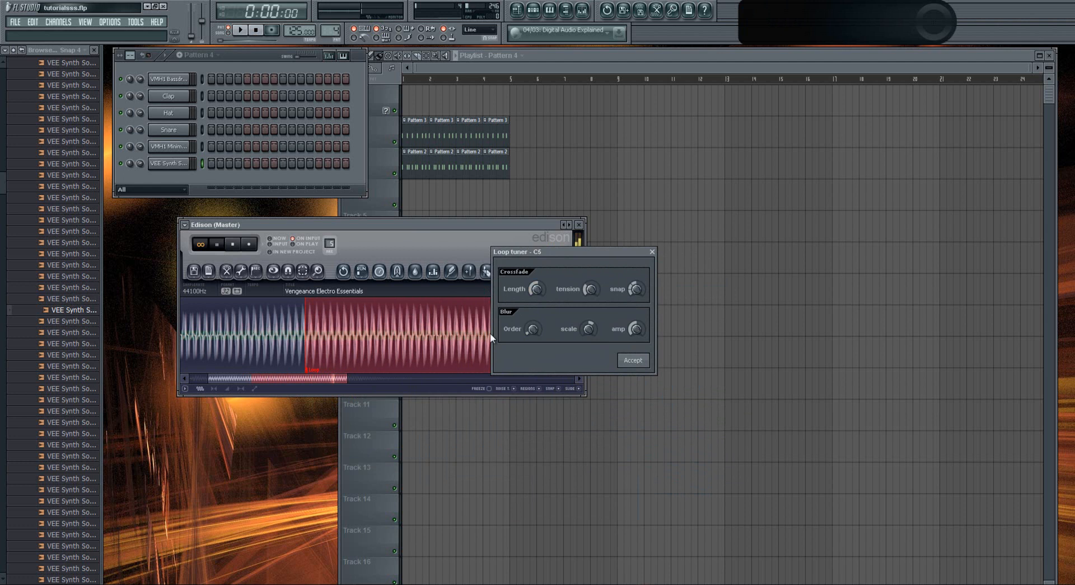
Step: Set the loop tuner's blur order to 4, adjust the blur scale and accept the loop
drag(532, 330, 540, 301)
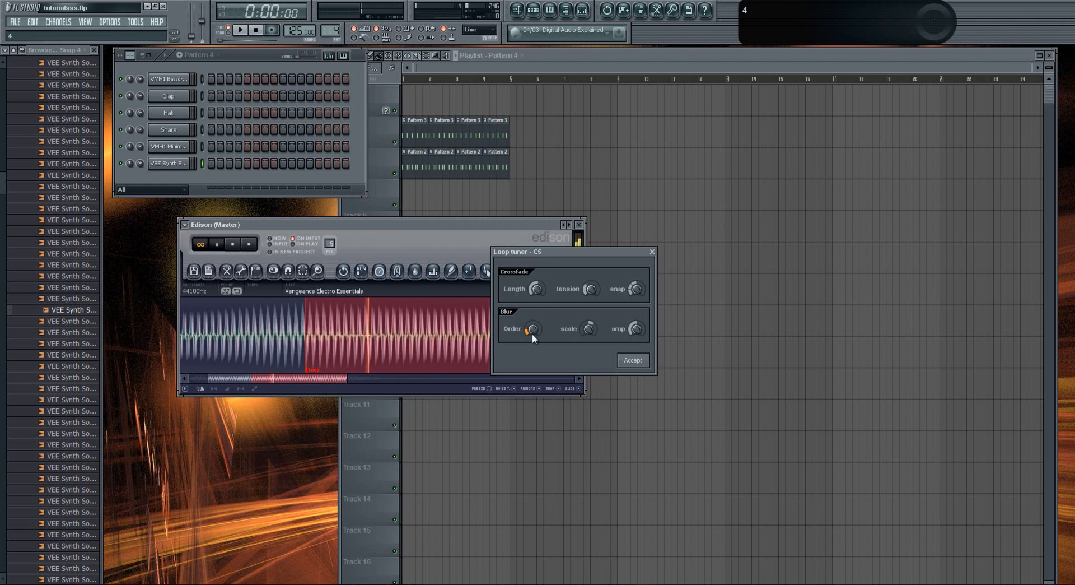
drag(589, 326, 620, 382)
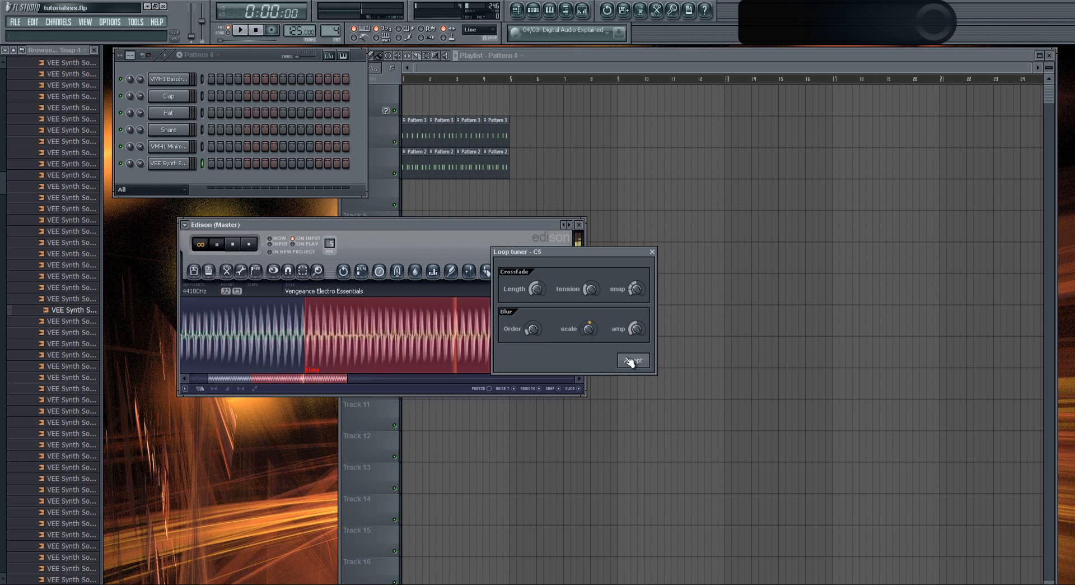
click(630, 361)
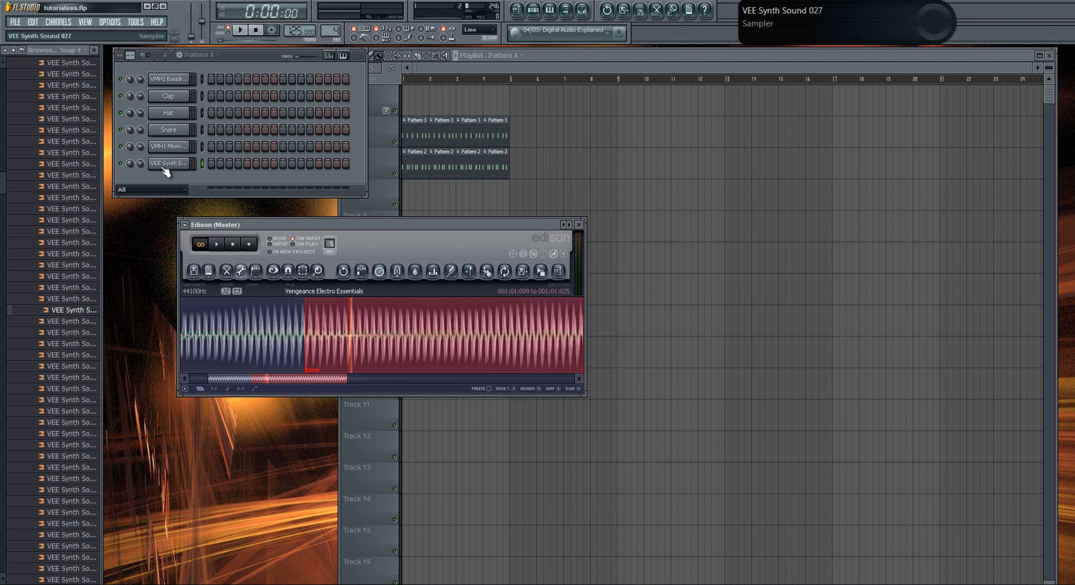
Step: Play the looped selection in Edison to hear it, stop playback and close the editor
click(219, 242)
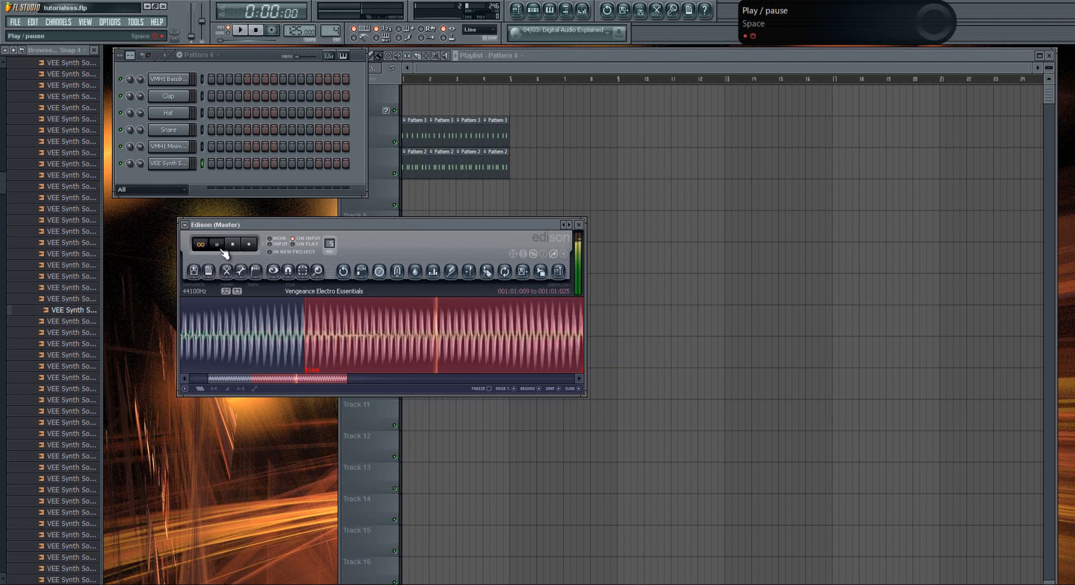
click(235, 249)
key(Escape)
right_click(173, 162)
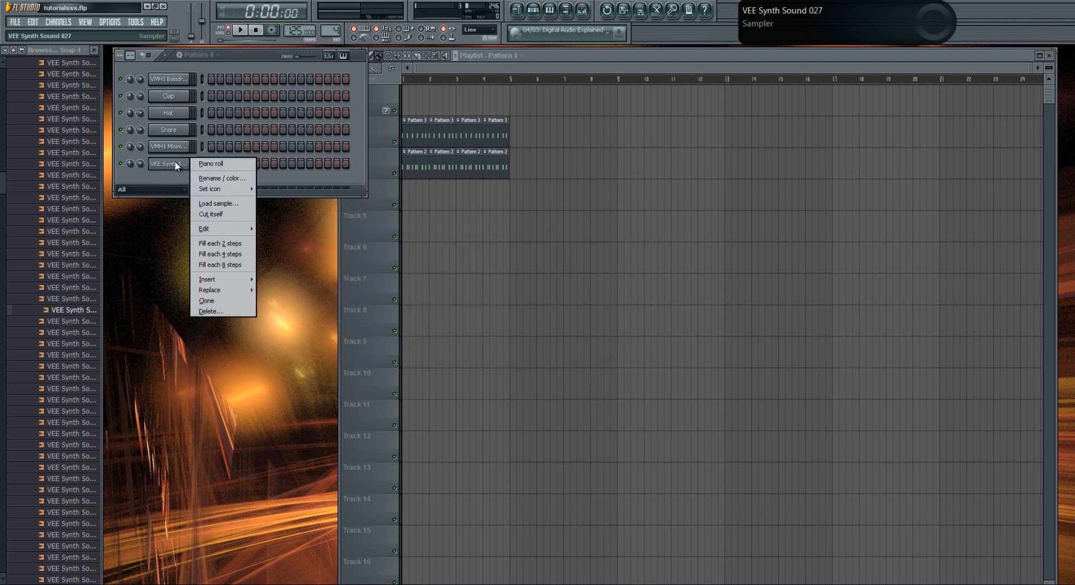
click(186, 31)
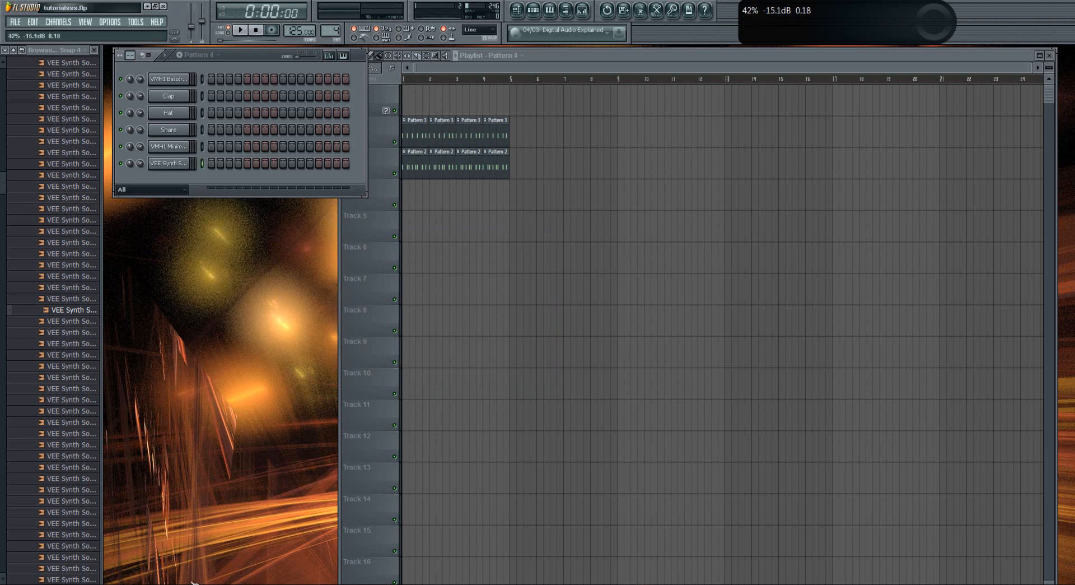
right_click(171, 163)
click(206, 167)
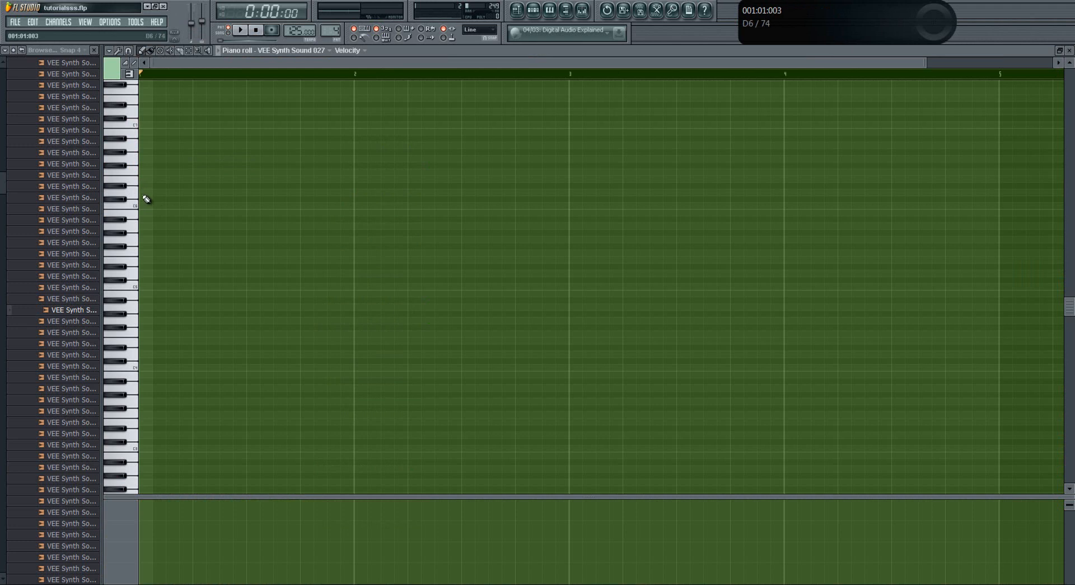
click(155, 284)
right_click(156, 285)
click(146, 205)
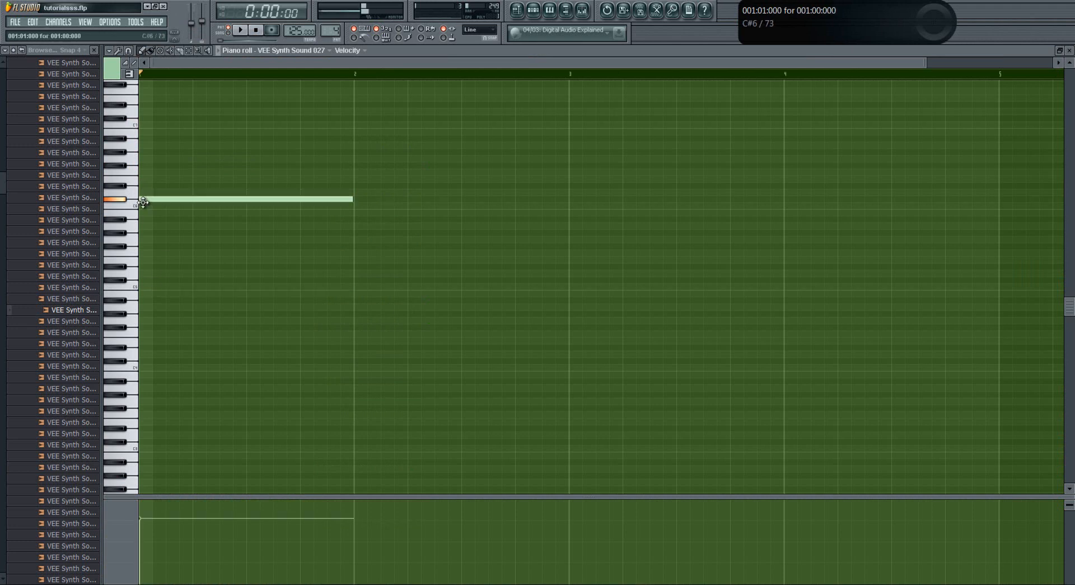
click(228, 206)
right_click(228, 207)
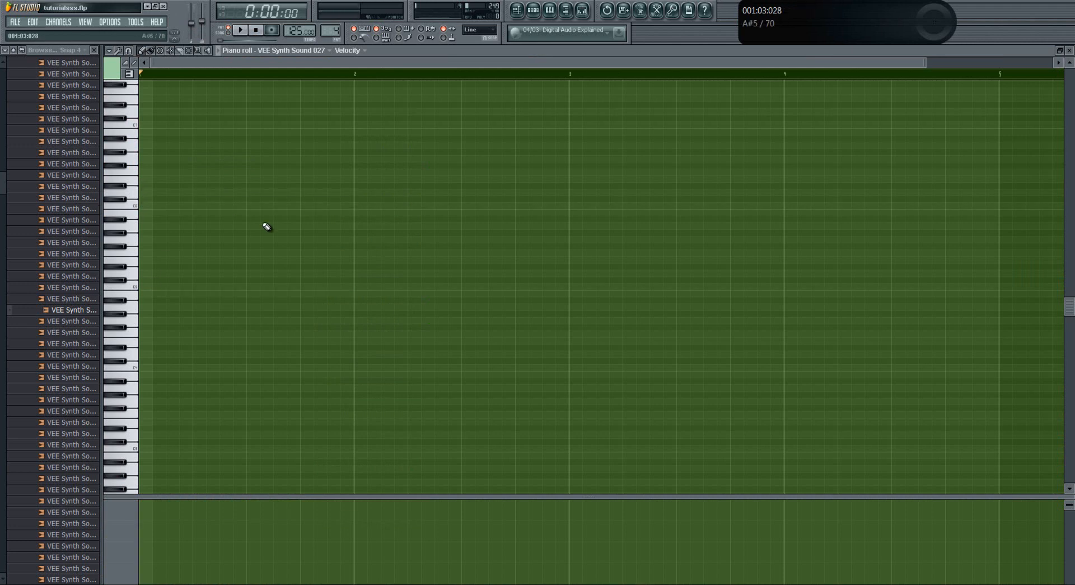
click(1070, 50)
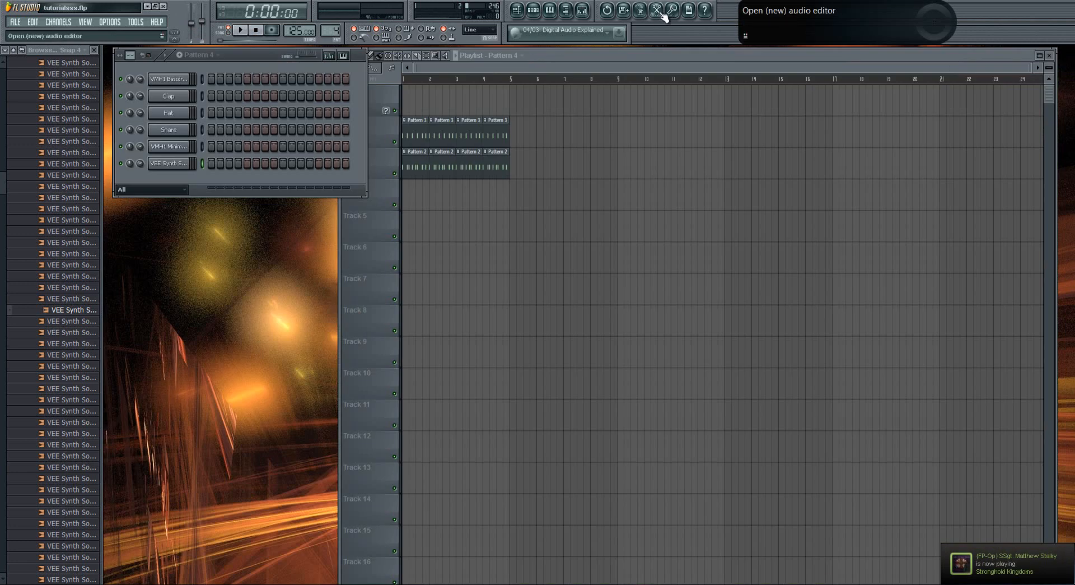
Step: Reopen Edison, copy the looped selection into a new sampler channel below VEE Synth Sound 027 and close both windows
click(658, 11)
drag(352, 226, 448, 266)
mouse_move(403, 416)
mouse_down()
mouse_move(417, 417)
mouse_move(318, 411)
mouse_move(418, 414)
mouse_up()
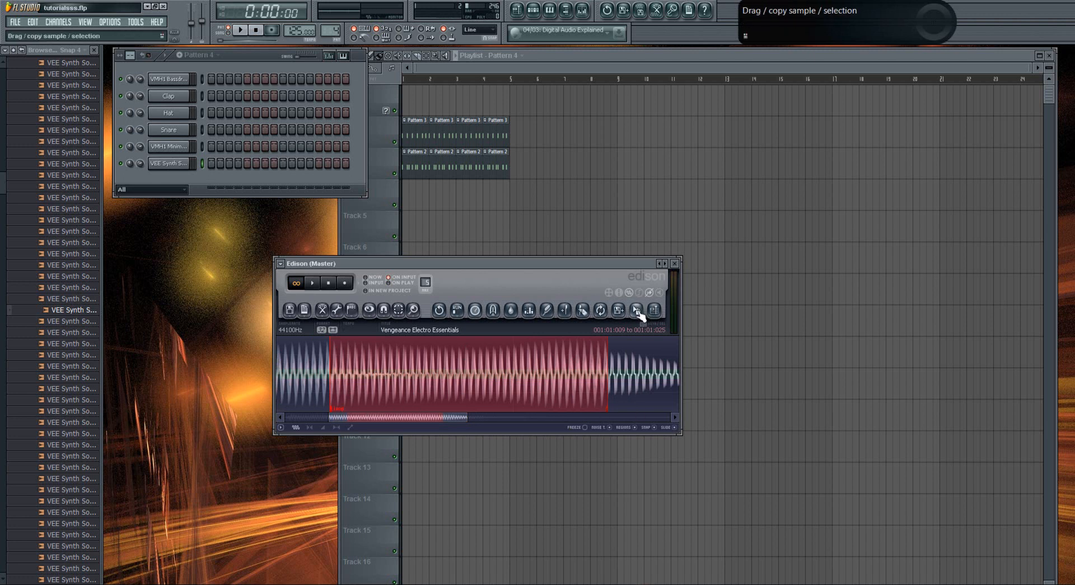
drag(637, 308, 162, 181)
click(161, 183)
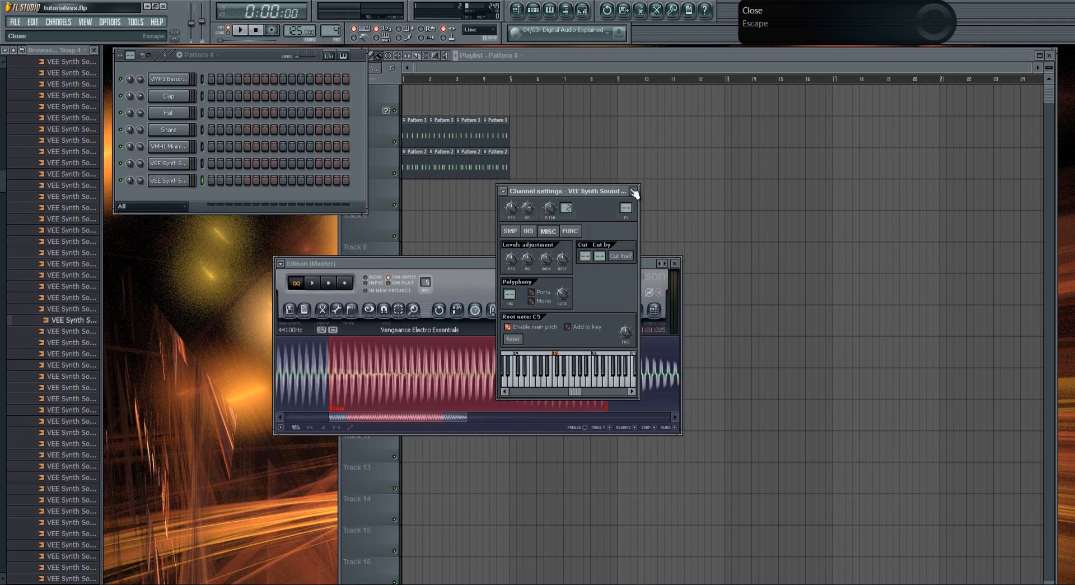
click(637, 188)
click(676, 264)
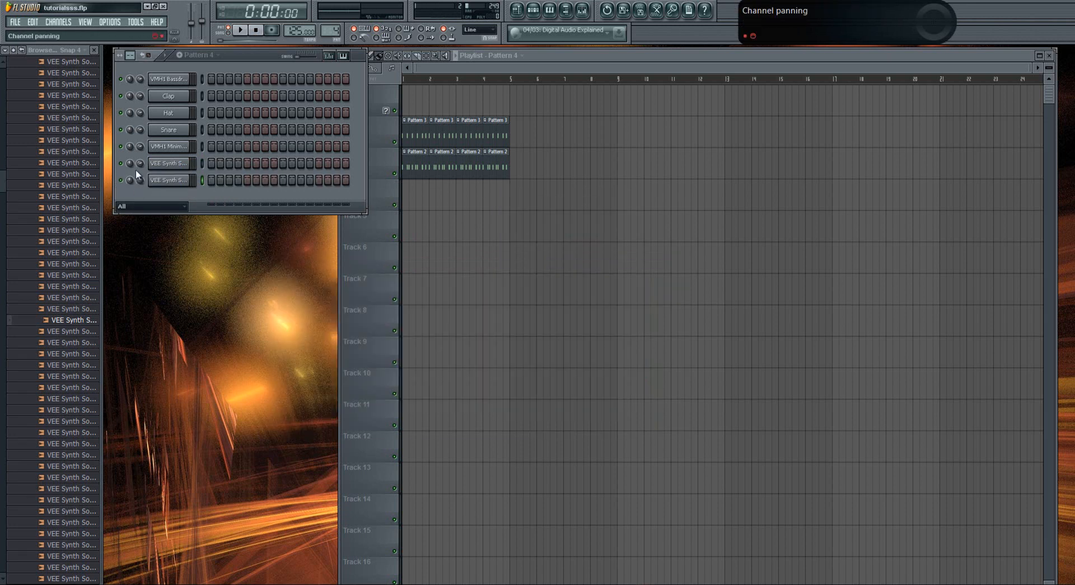
Step: Compare the sample waveforms and loop settings of the original VEE Synth Sound 027 channel and the new looped channel
click(185, 182)
click(510, 231)
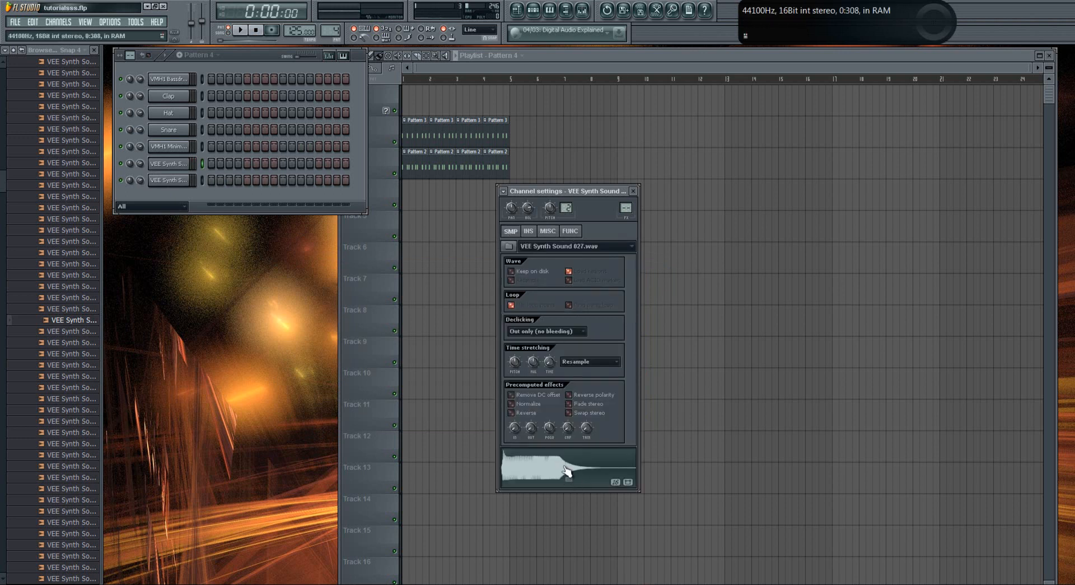
click(633, 191)
click(163, 180)
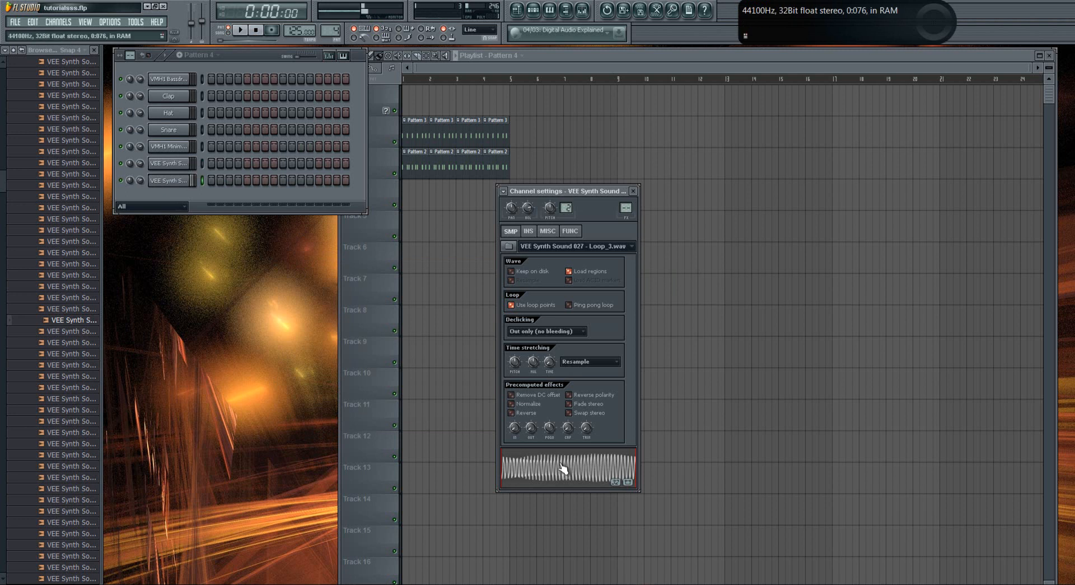
click(633, 191)
Step: Enter a one-bar C5 note in the looped channel's piano roll and play the pattern to test the sustain
right_click(178, 180)
click(197, 199)
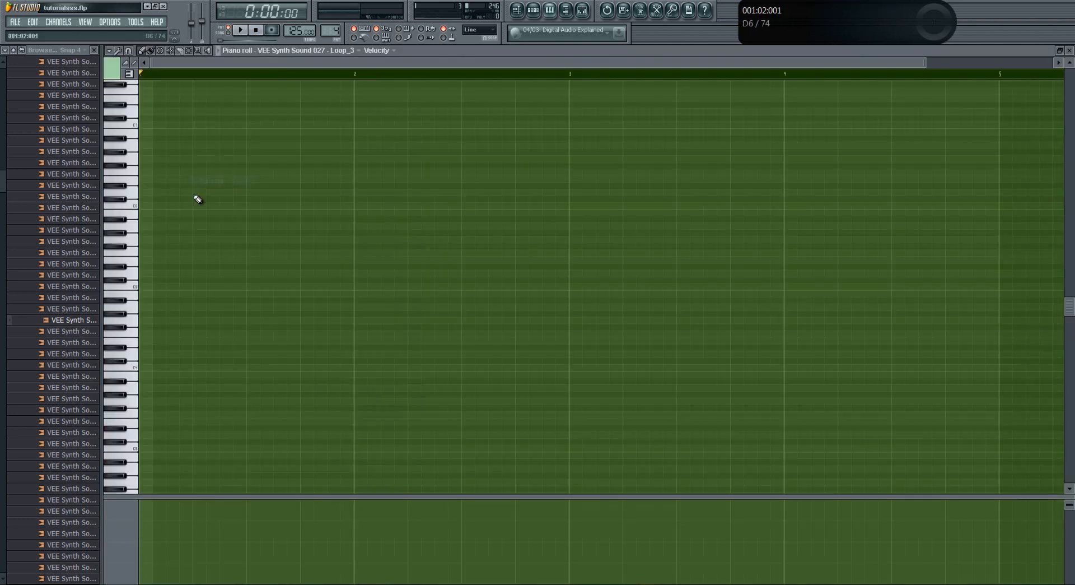
click(141, 210)
right_click(353, 210)
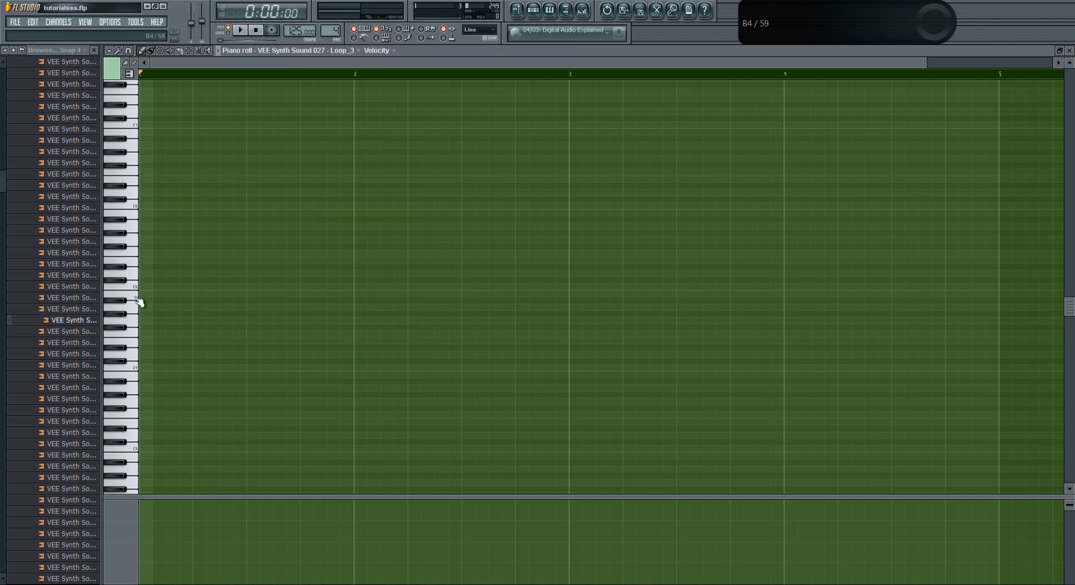
click(144, 285)
drag(352, 289, 212, 293)
click(123, 291)
scroll(213, 292, down, 2)
drag(192, 246, 354, 247)
click(247, 32)
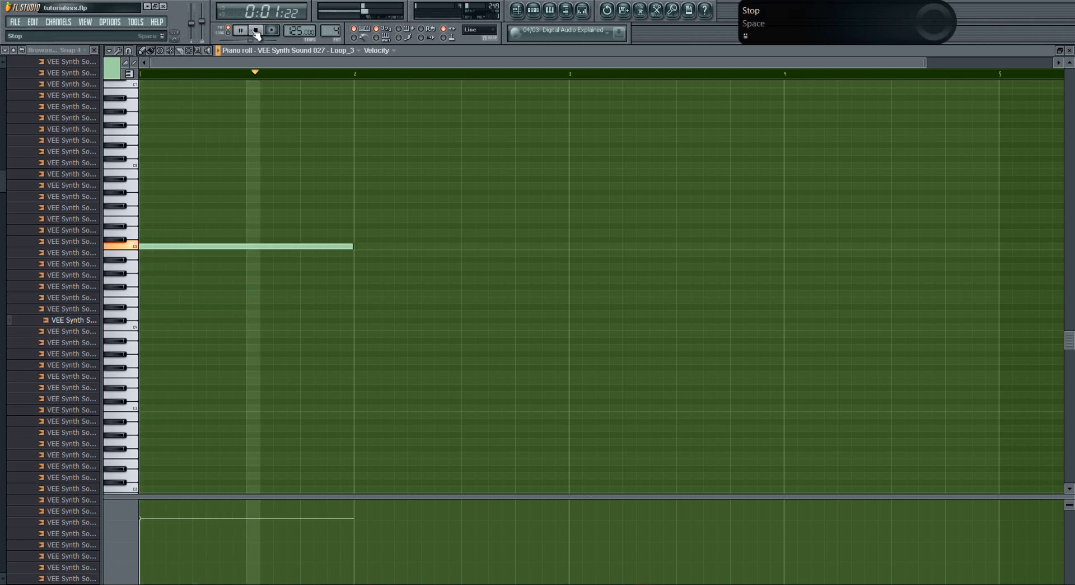
click(256, 31)
Step: Add a one-bar C6 note for the original VEE Synth Sound 027 channel and play it with the looped channel muted
click(1070, 51)
right_click(175, 159)
click(213, 163)
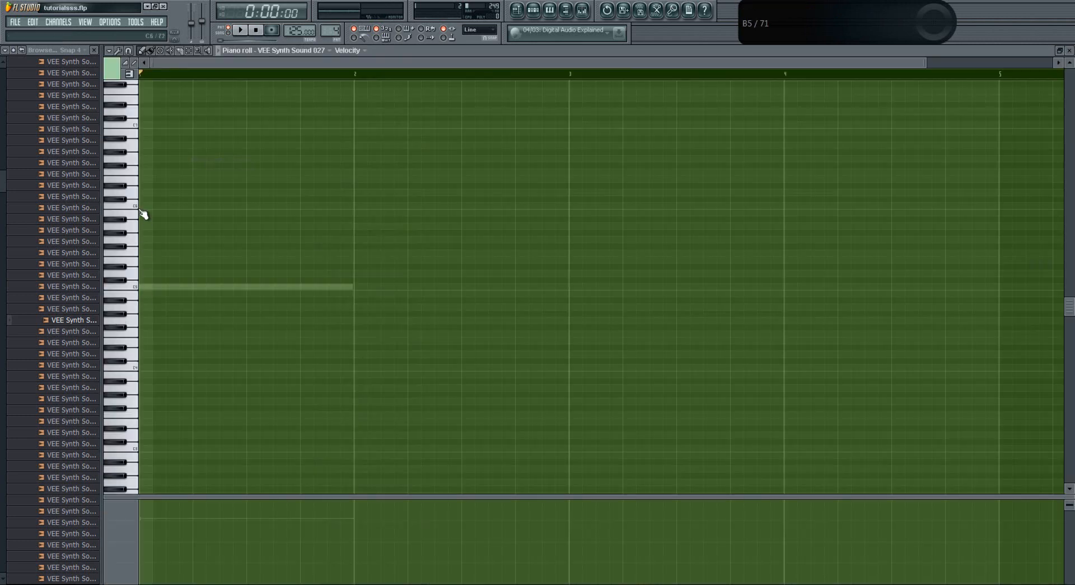
click(143, 205)
click(1070, 50)
click(122, 181)
click(241, 30)
click(256, 30)
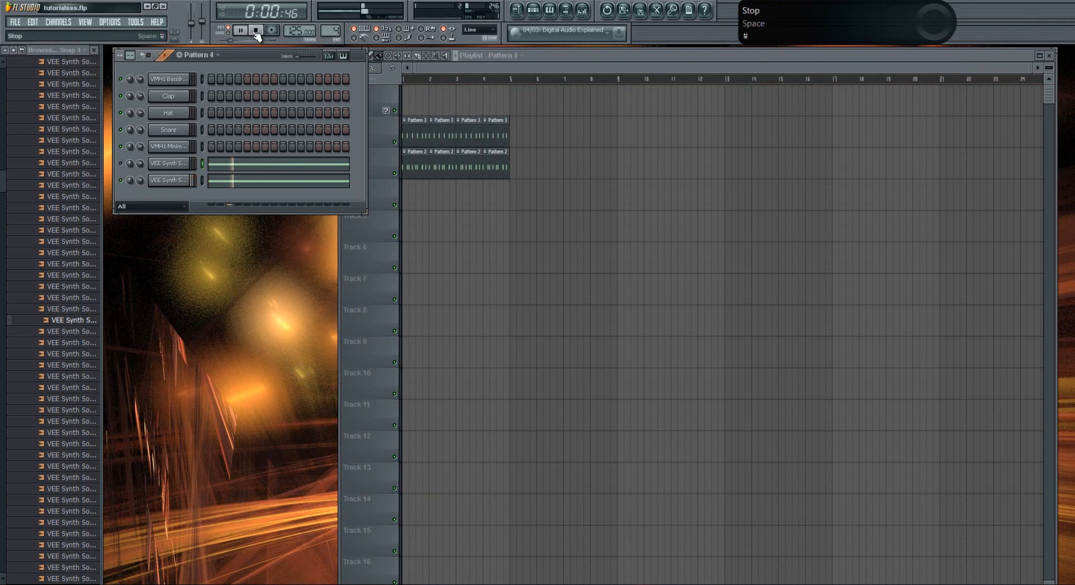
Step: In the looped channel's piano roll, replace the C5 note with sixteenth notes G#5, D#5, C5, D#5 played twice
click(251, 182)
drag(361, 289, 137, 286)
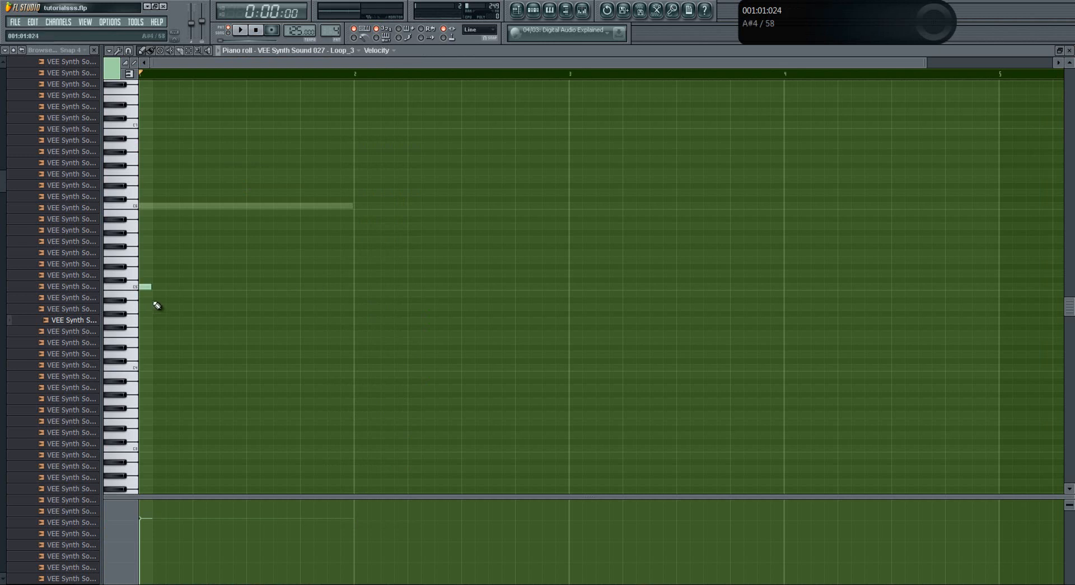
right_click(144, 287)
click(145, 233)
click(159, 266)
click(171, 287)
click(187, 266)
click(199, 232)
click(212, 266)
click(225, 287)
click(239, 267)
Step: Fill the second half of bar 1 with sixteenths G5, D#5, C5, D#5, G5, D#5, A#5, D#5 and play the melody
click(252, 240)
click(264, 267)
click(280, 287)
click(293, 267)
click(301, 239)
click(318, 267)
click(331, 219)
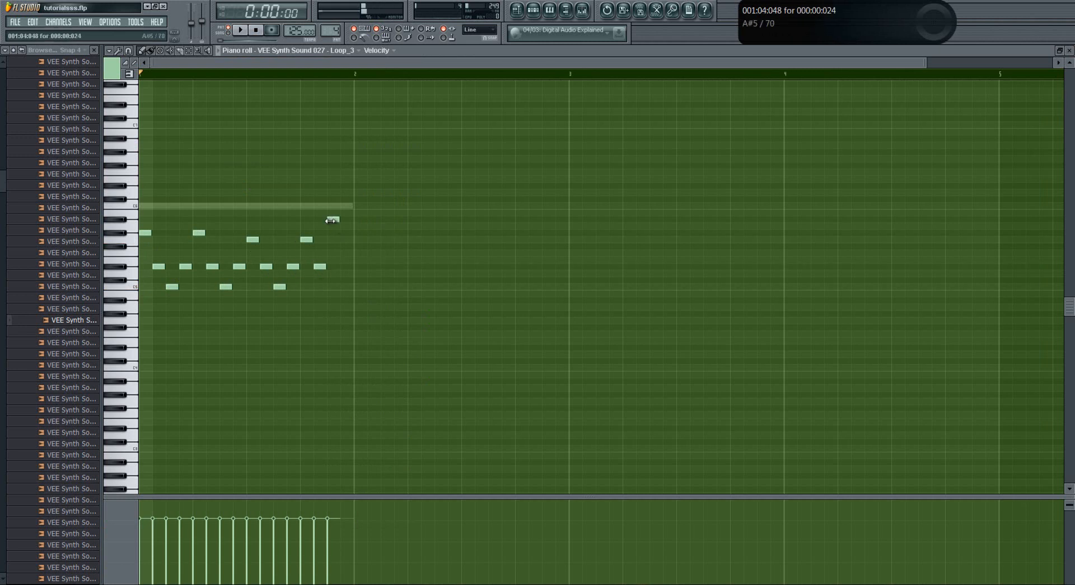
click(344, 267)
click(239, 30)
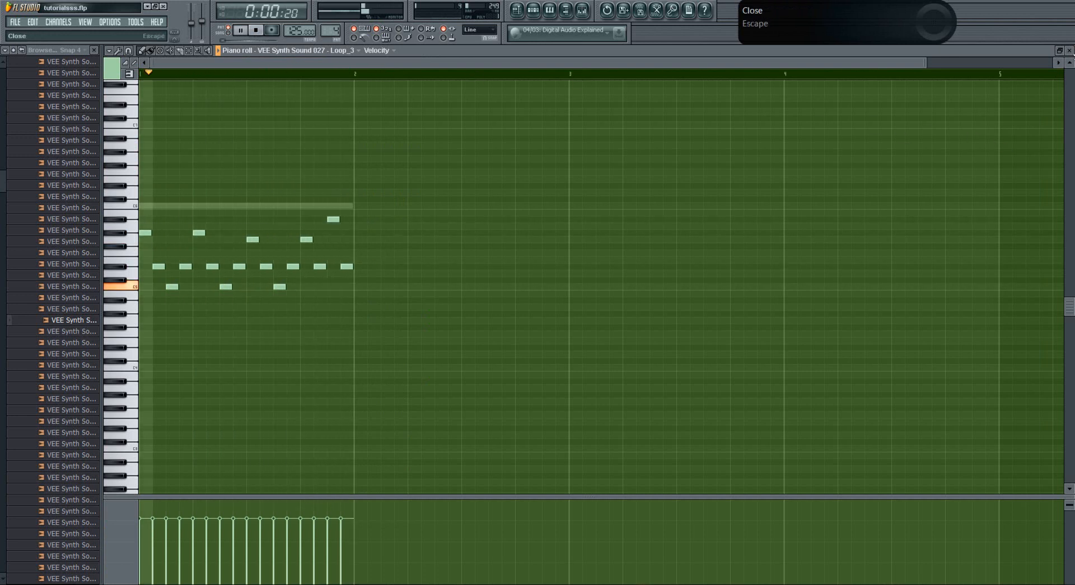
click(257, 29)
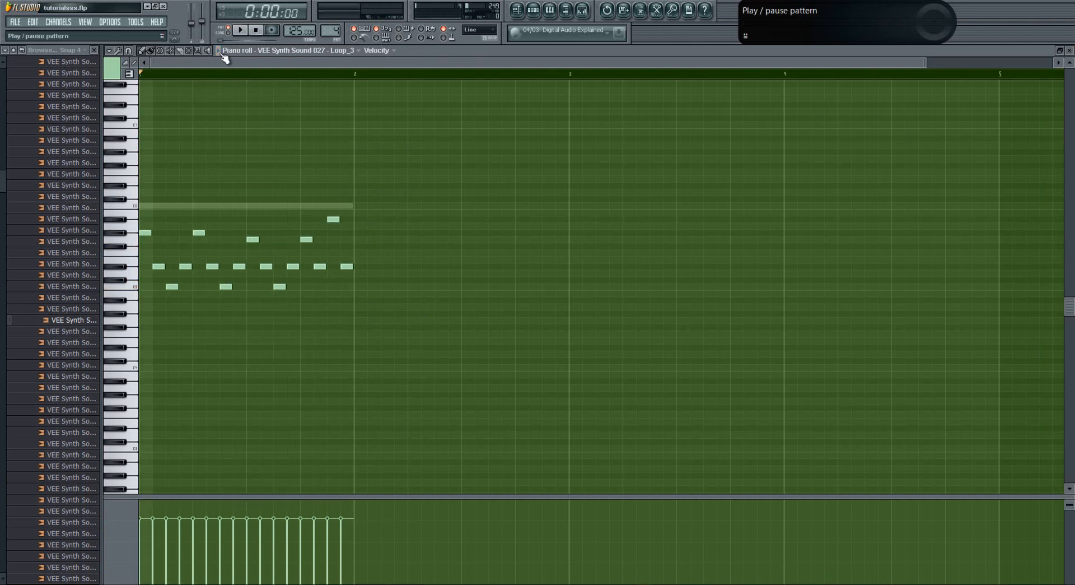
Step: Move the second half-bar phrase to bar 2 and duplicate each phrase once so they fill bars 1 and 2
drag(485, 142, 249, 343)
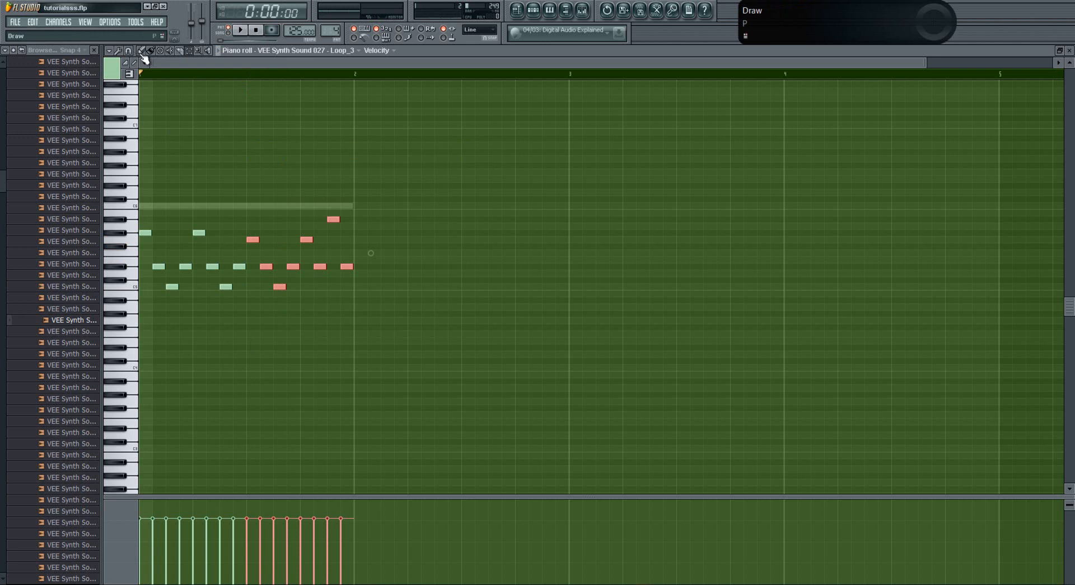
drag(261, 265, 336, 248)
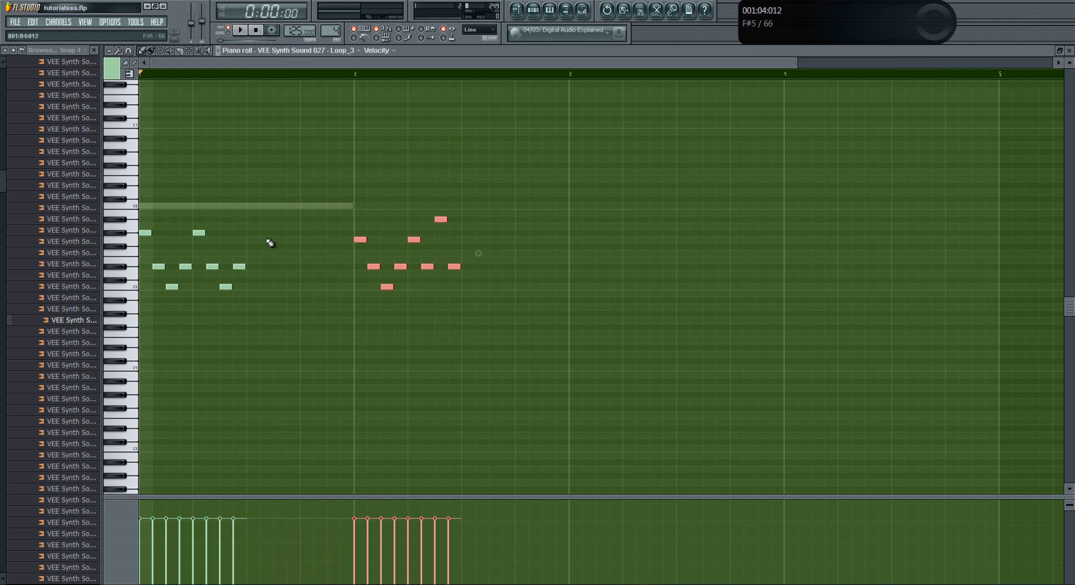
drag(288, 154, 96, 358)
key(ctrl+b)
drag(556, 170, 364, 323)
key(ctrl+b)
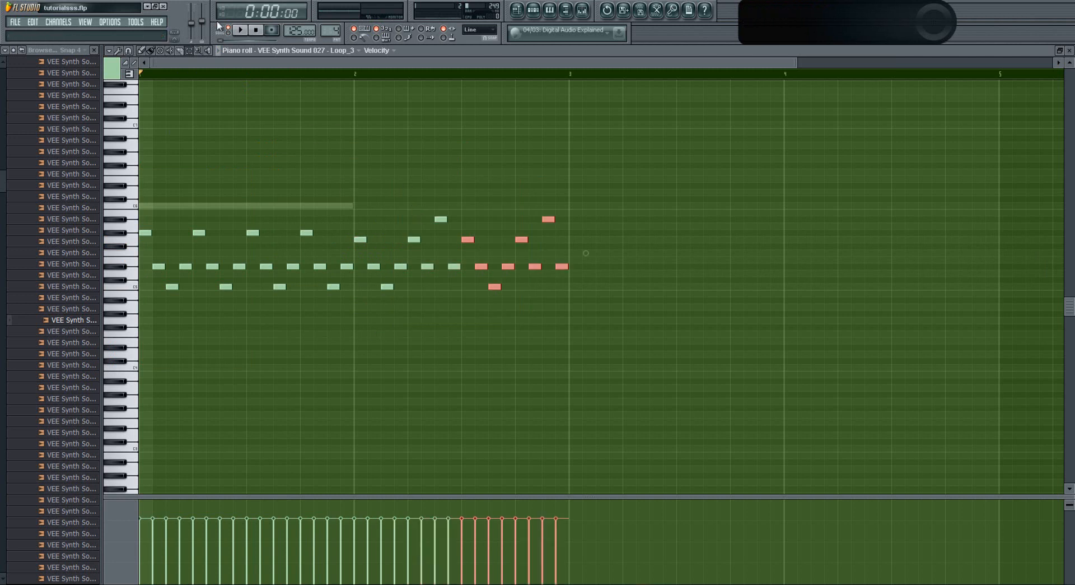
Step: Place Pattern 4 at bar 1 on playlist Track 4 and assign the looped channel to a mixer track
click(1070, 51)
drag(471, 215, 410, 185)
click(169, 181)
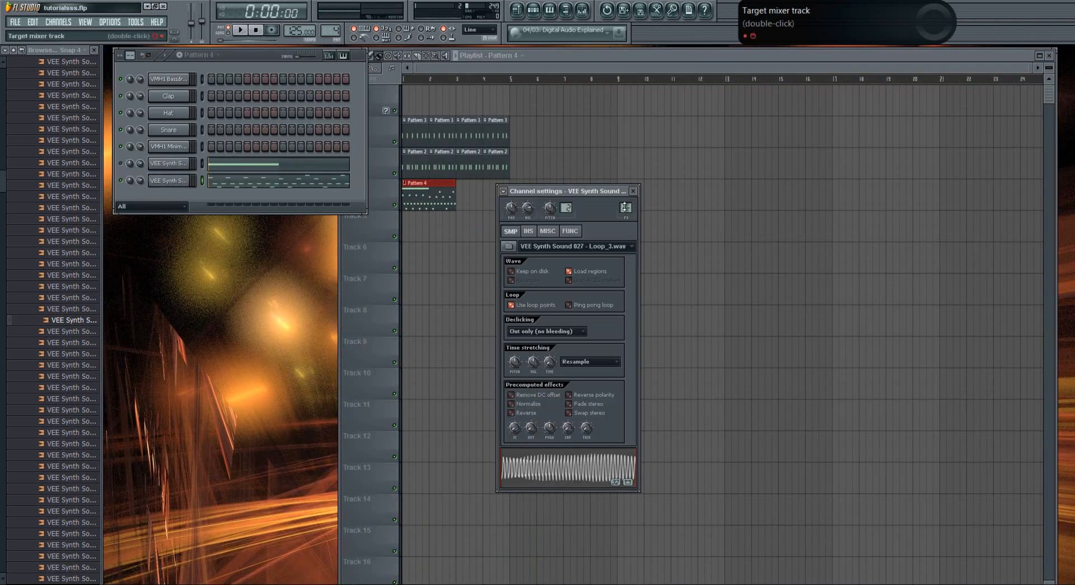
click(636, 191)
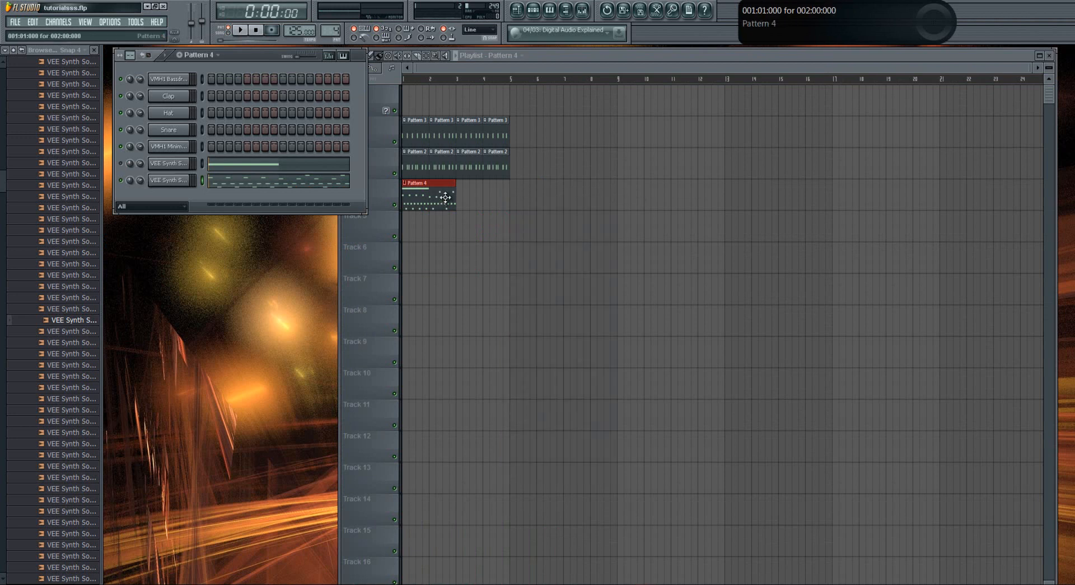
Step: Add a second Pattern 4 clip at bar 3 on playlist Track 4
click(463, 196)
click(463, 197)
click(428, 238)
right_click(462, 243)
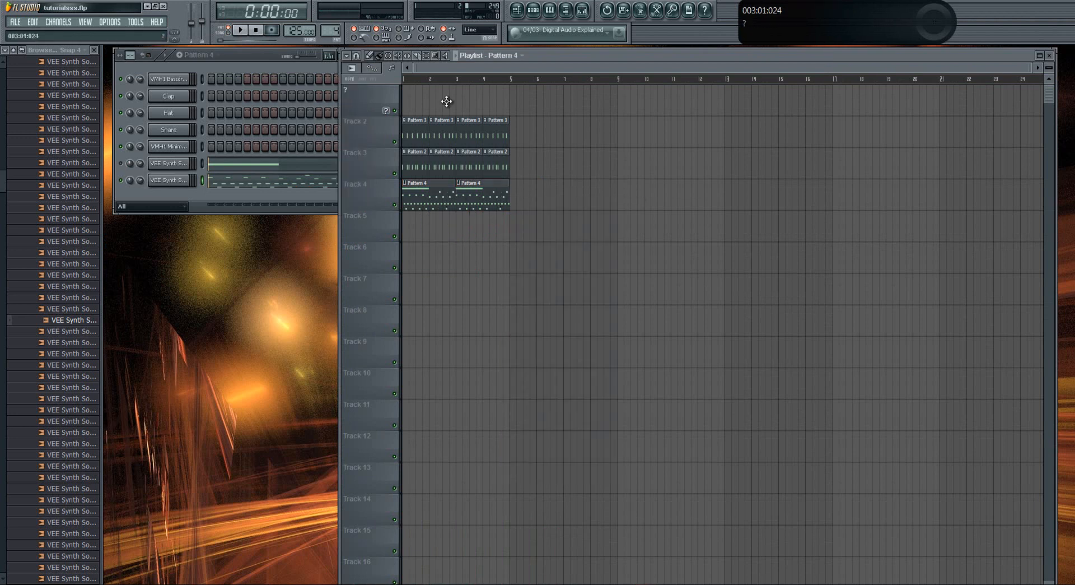
Step: Play the full arrangement in song mode, check the Insert 2 effects in the mixer and stop playback
click(228, 33)
click(240, 30)
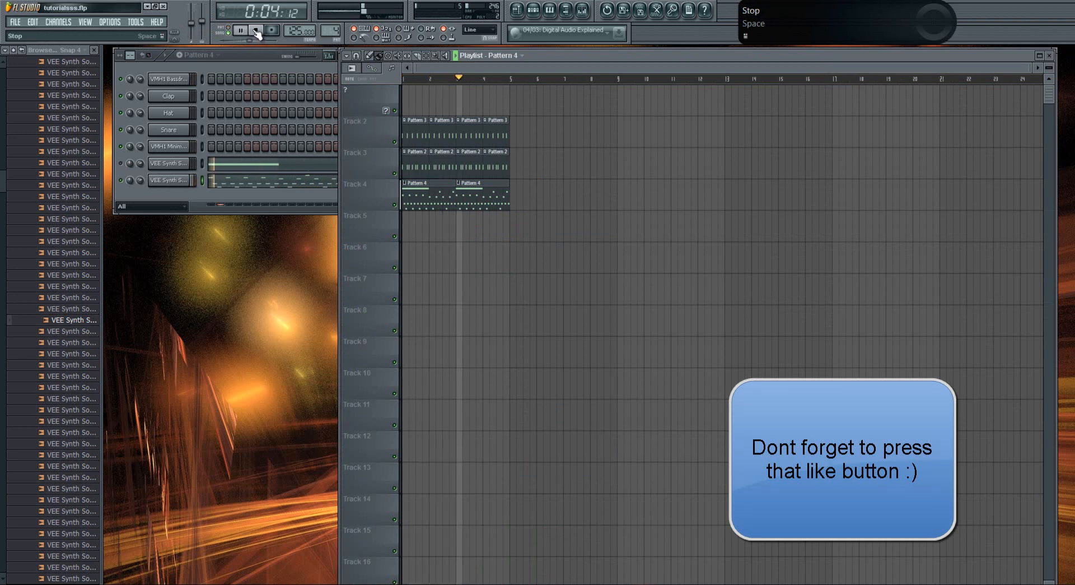
click(584, 13)
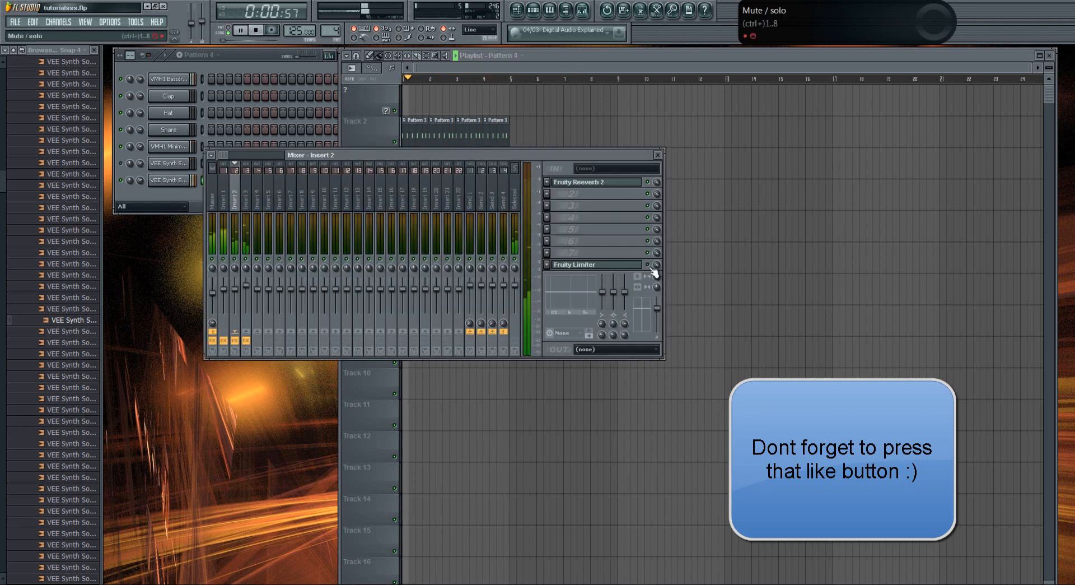
click(657, 154)
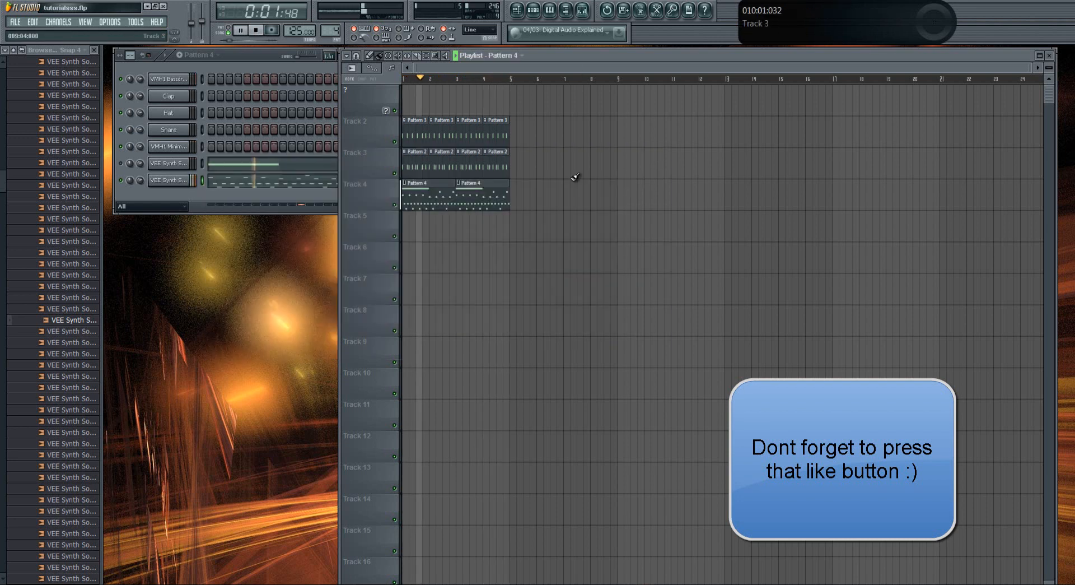
click(257, 31)
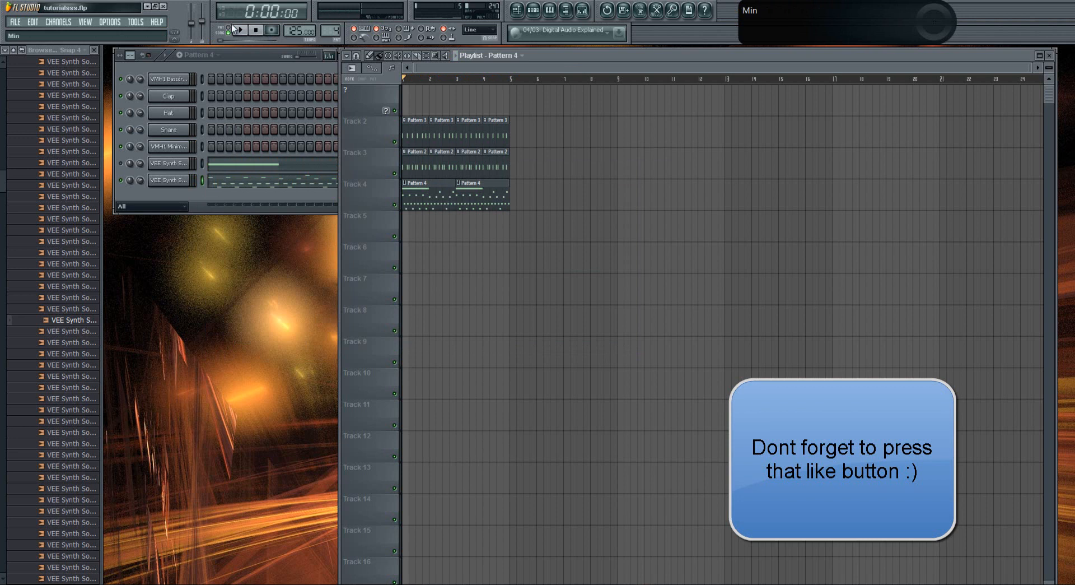